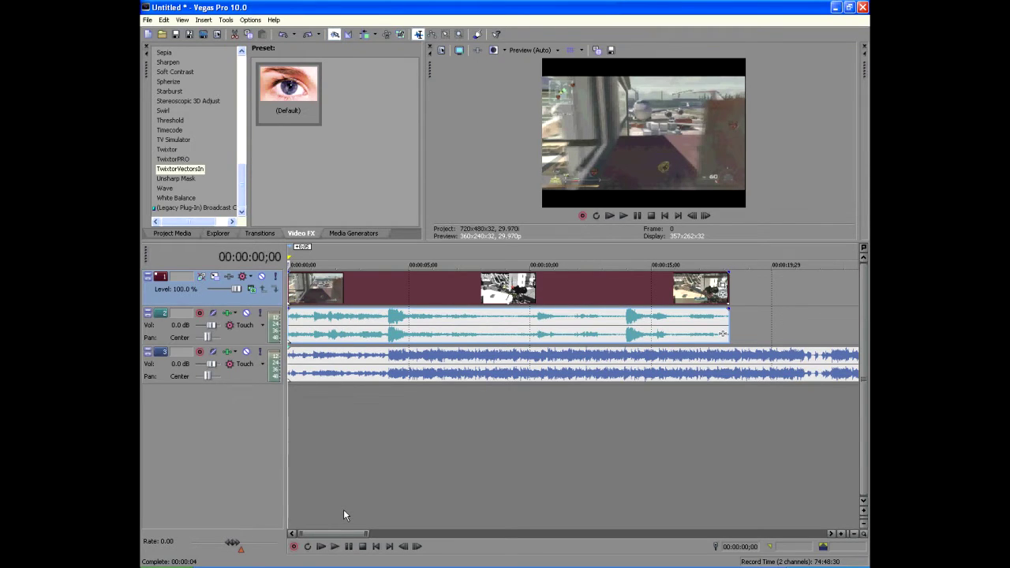
Place the cursor at 00:00:04;06 and apply the Color Corrector preset Studio RGB to Computer RGB to the gameplay clip.
{"action": "left_click", "coordinate": [390, 256]}
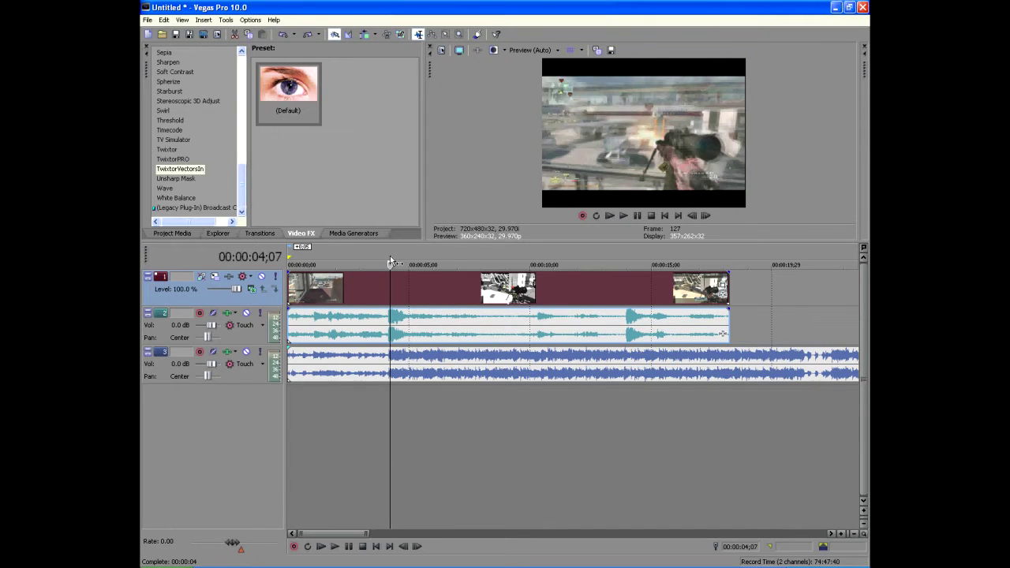
{"action": "left_click", "coordinate": [389, 260]}
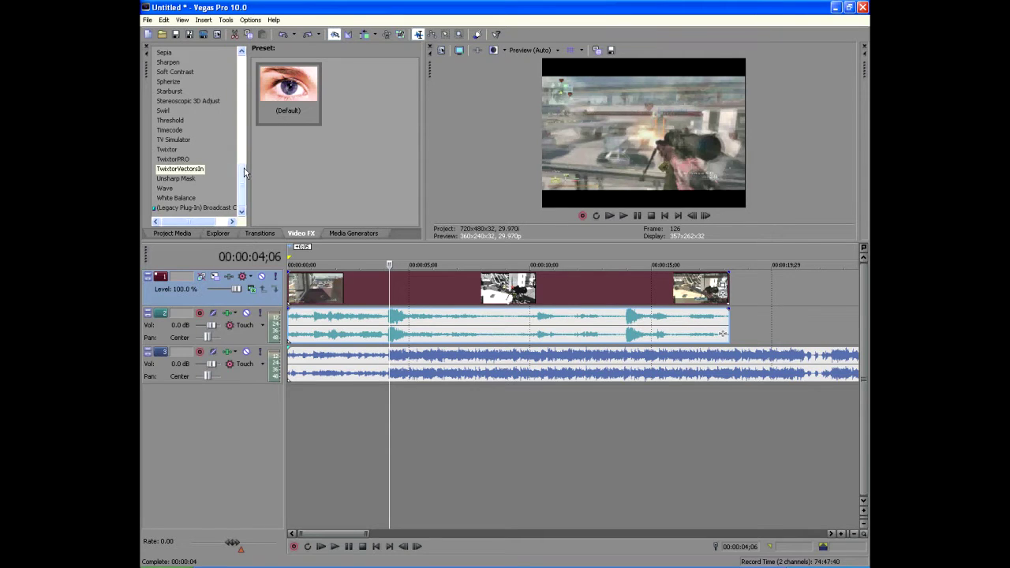
{"action": "left_click_drag", "start_coordinate": [244, 173], "coordinate": [245, 75]}
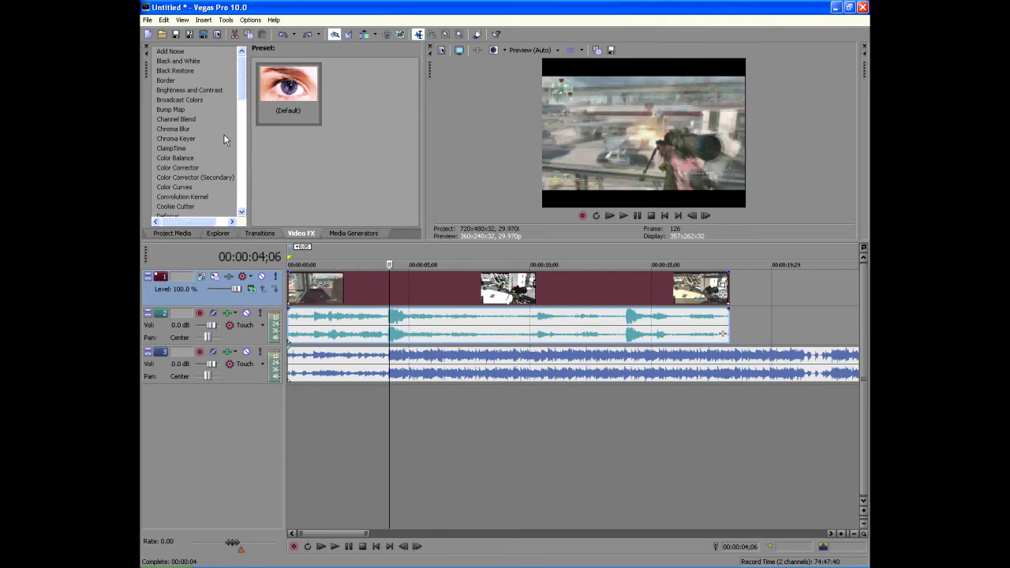
{"action": "left_click", "coordinate": [204, 90]}
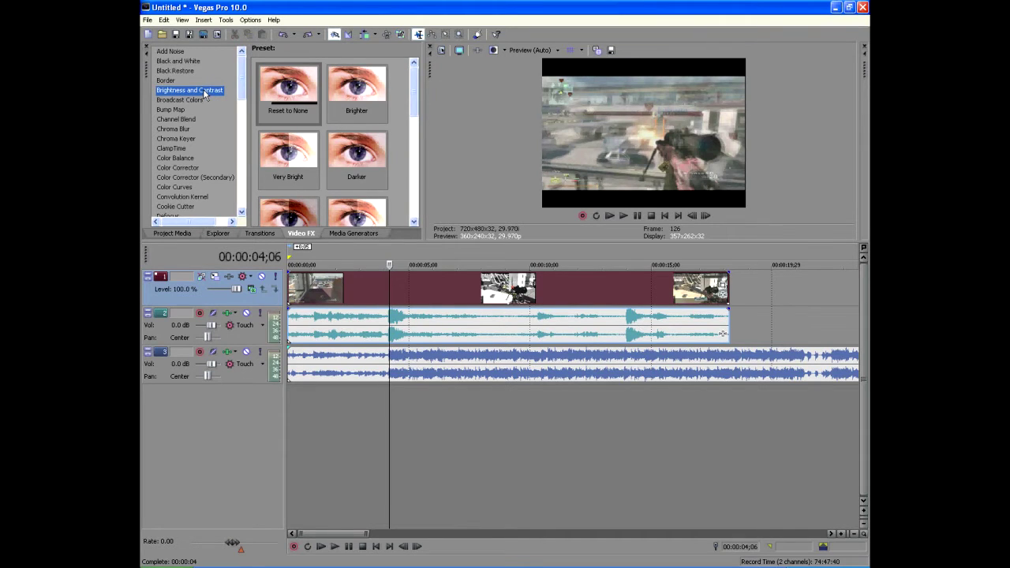
{"action": "left_click", "coordinate": [171, 168]}
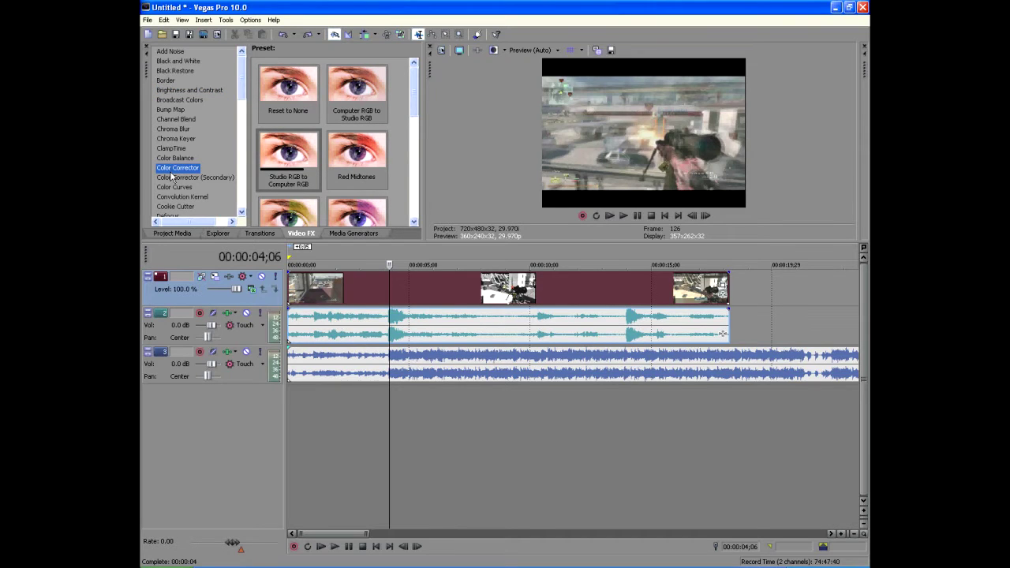
{"action": "left_click_drag", "start_coordinate": [288, 154], "coordinate": [338, 290]}
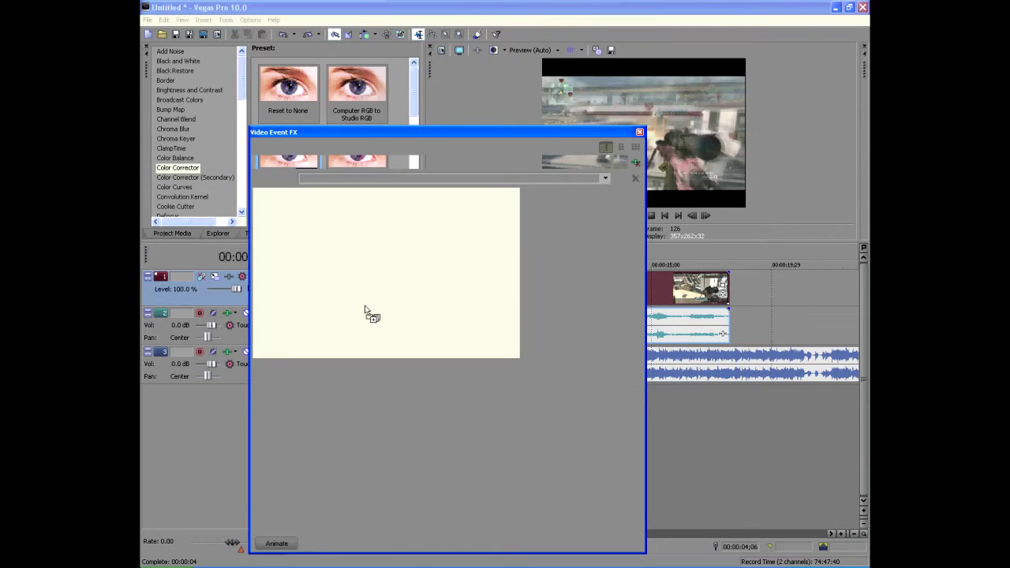
{"action": "left_click", "coordinate": [639, 132]}
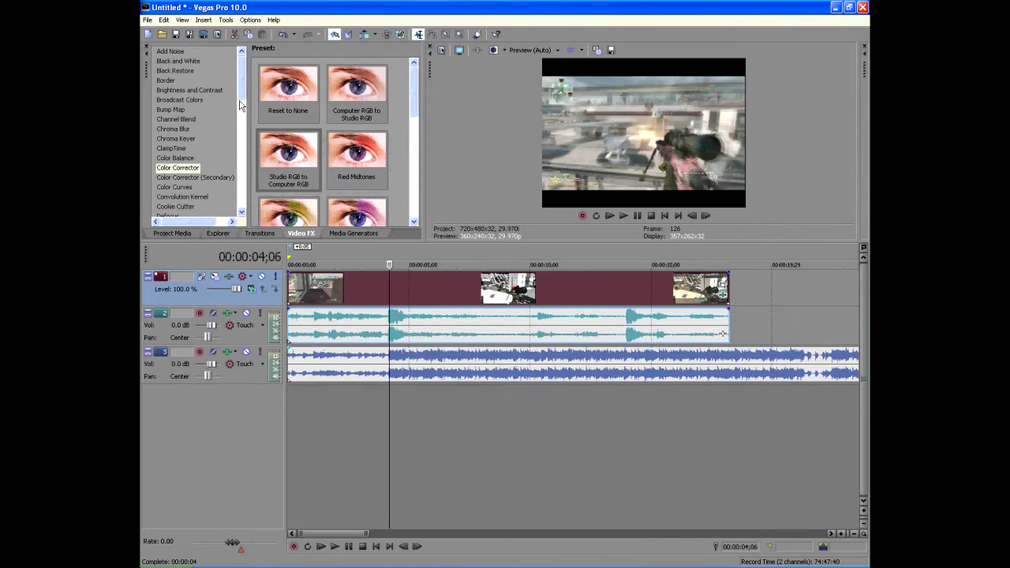
Apply the Sharpen effect with the Light preset to the gameplay clip.
{"action": "left_click_drag", "start_coordinate": [244, 83], "coordinate": [236, 169]}
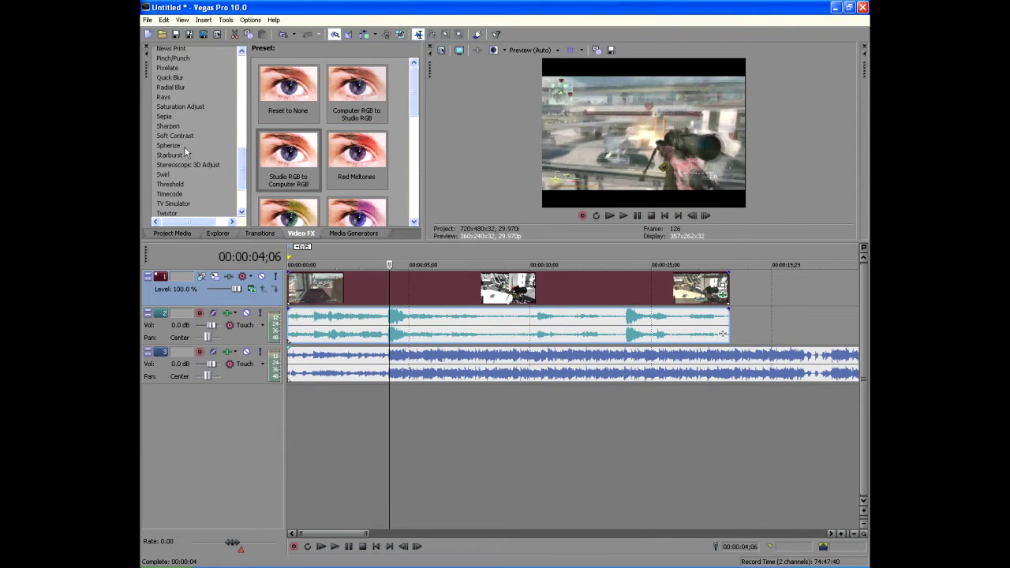
{"action": "left_click", "coordinate": [174, 127]}
{"action": "left_click_drag", "start_coordinate": [287, 158], "coordinate": [321, 288]}
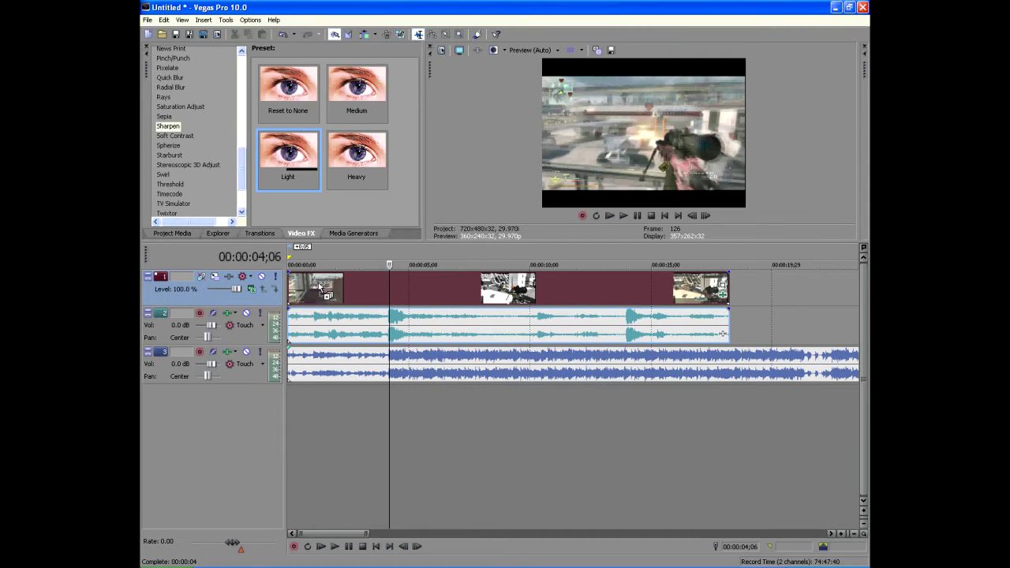
{"action": "left_click_drag", "start_coordinate": [319, 285], "coordinate": [318, 282]}
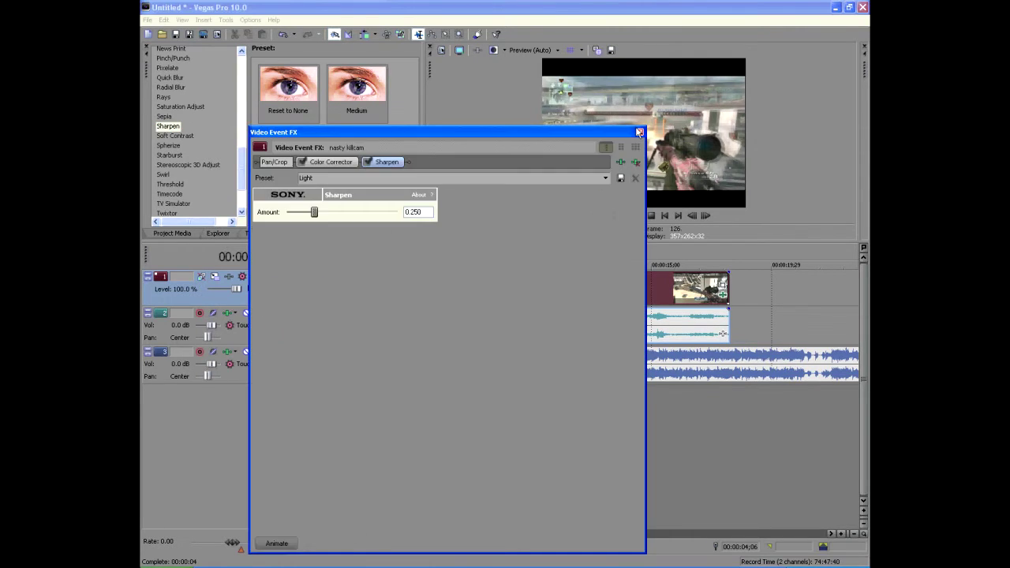
{"action": "left_click", "coordinate": [639, 133]}
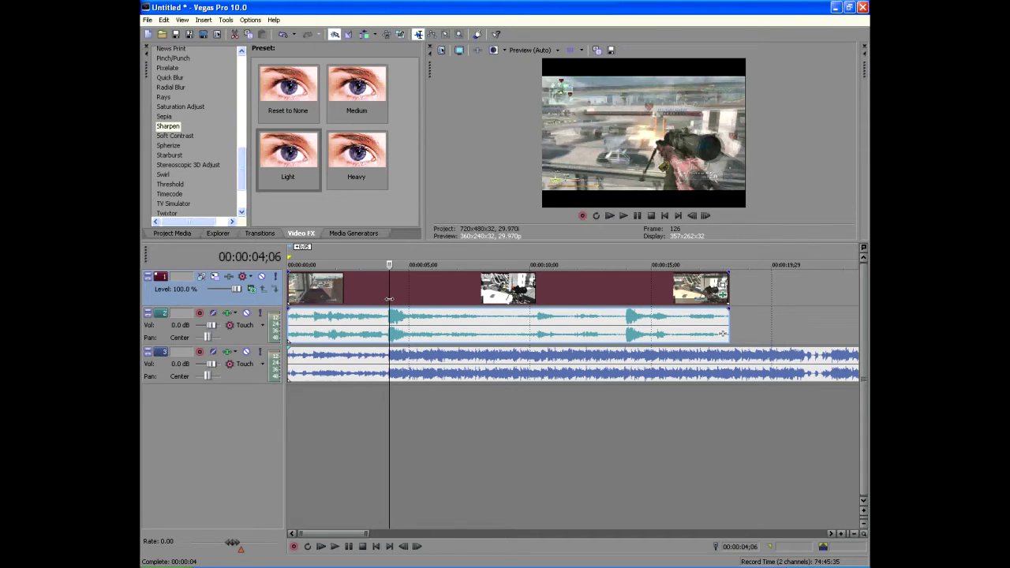
Split the gameplay clip at 00:00:04;06 and 00:00:07;17, and move the trailing piece to start at about 00:00:19;05.
{"action": "key", "text": "s"}
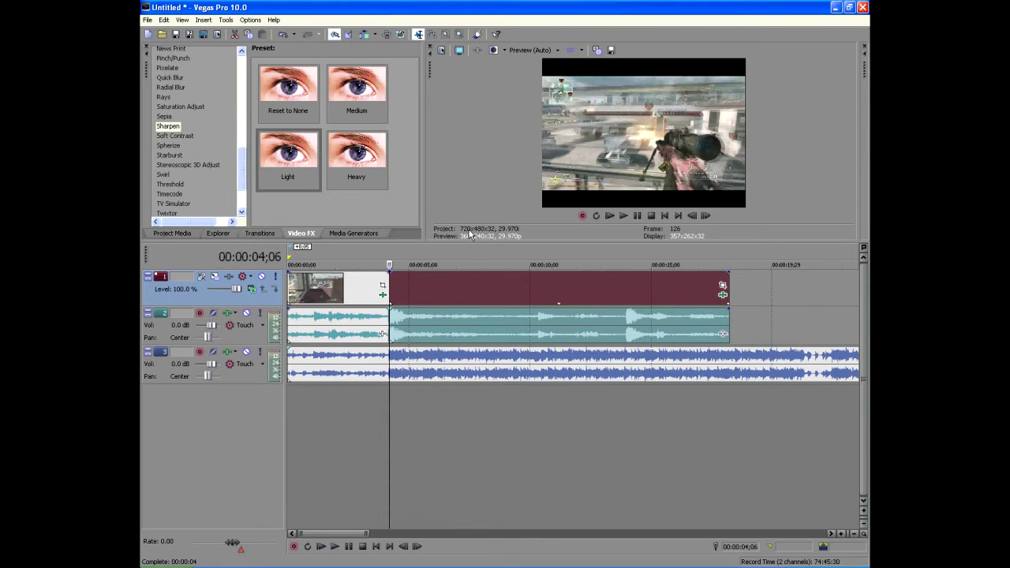
{"action": "left_click", "coordinate": [465, 260]}
{"action": "left_click", "coordinate": [471, 260]}
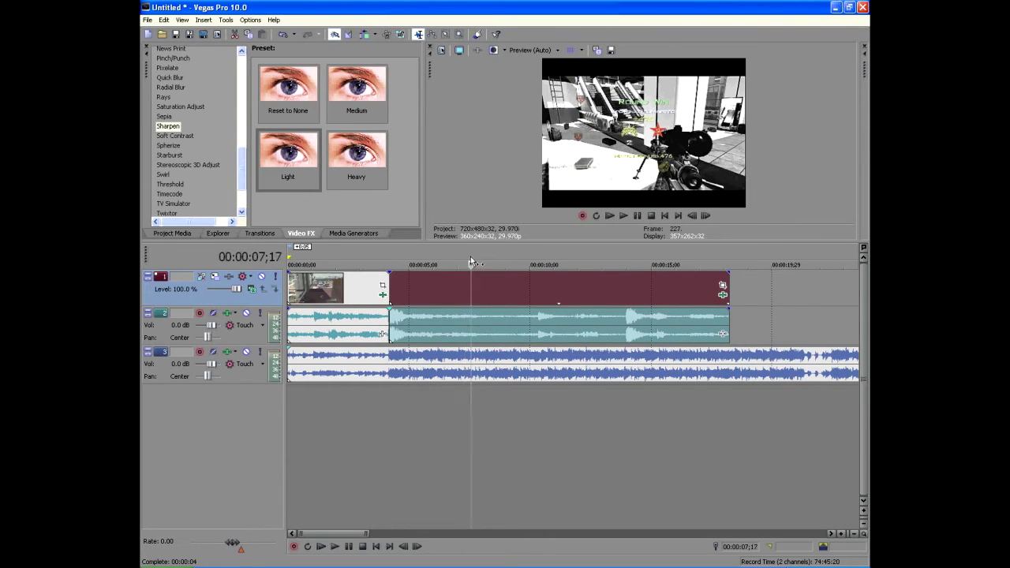
{"action": "key", "text": "s"}
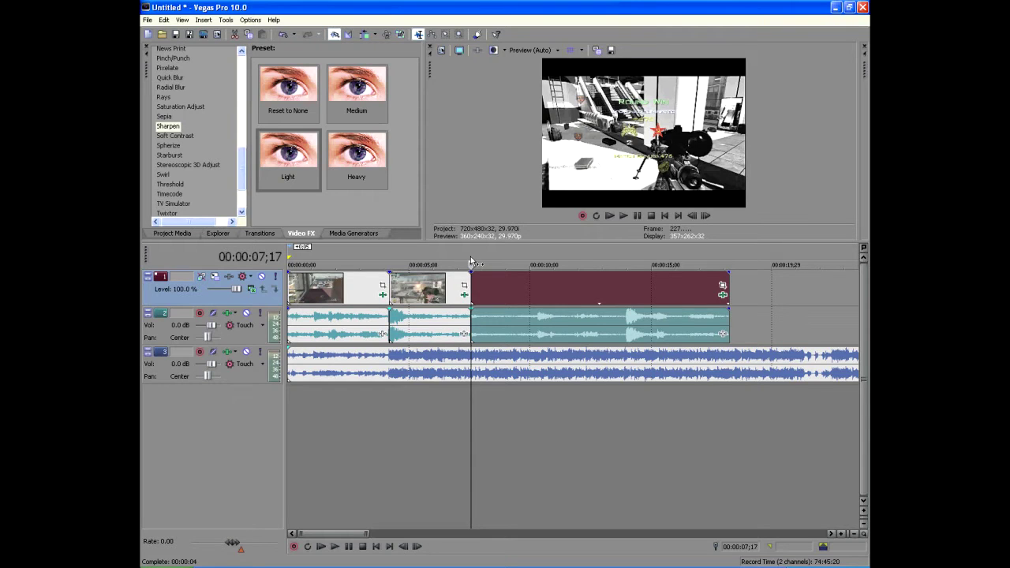
{"action": "left_click_drag", "start_coordinate": [498, 293], "coordinate": [780, 297]}
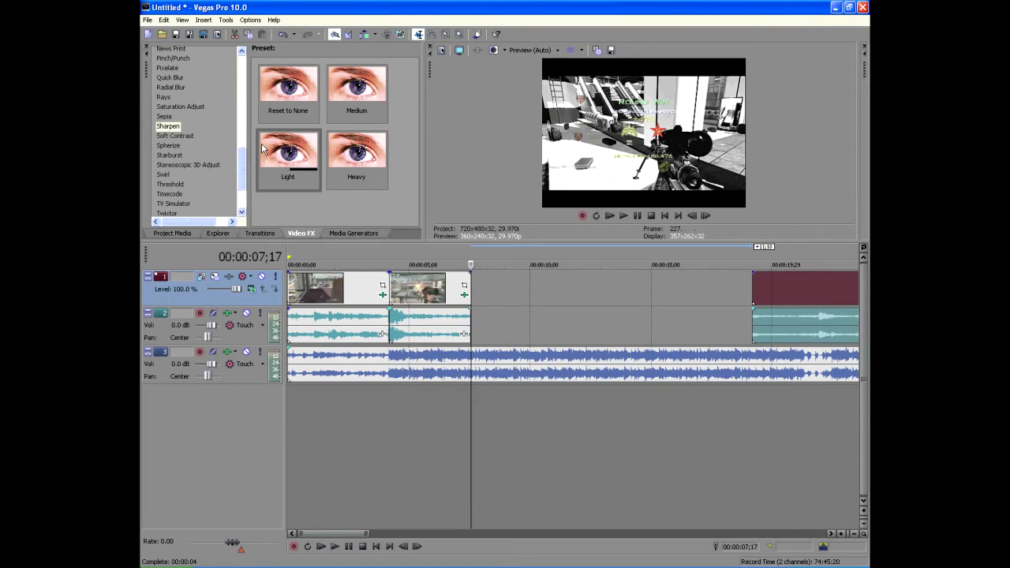
Apply the default TwixtorVectorsIn effect to the middle clip with its speed set to 20%.
{"action": "scroll", "coordinate": [242, 172], "scroll_direction": "down", "scroll_amount": 2}
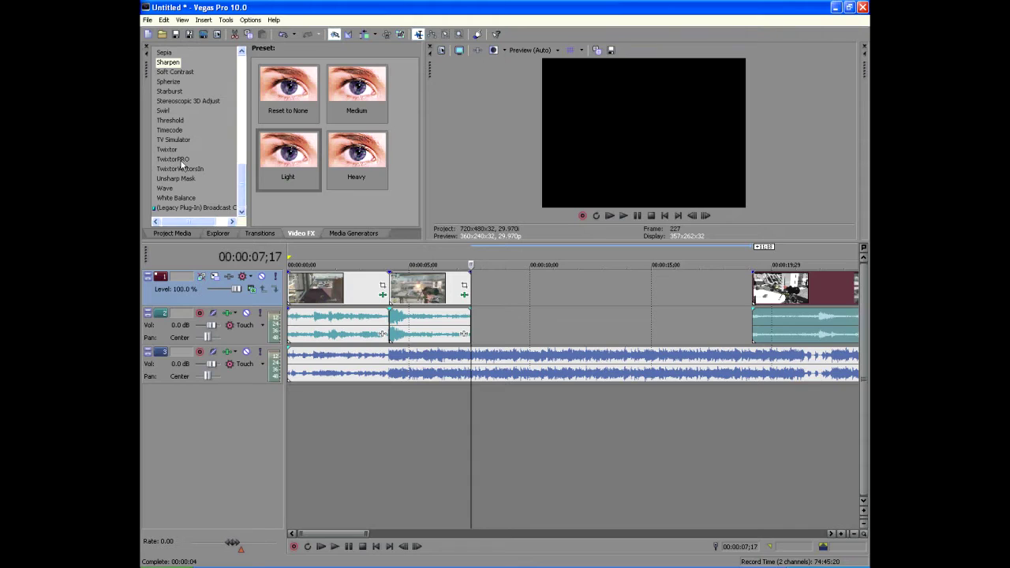
{"action": "left_click", "coordinate": [179, 169]}
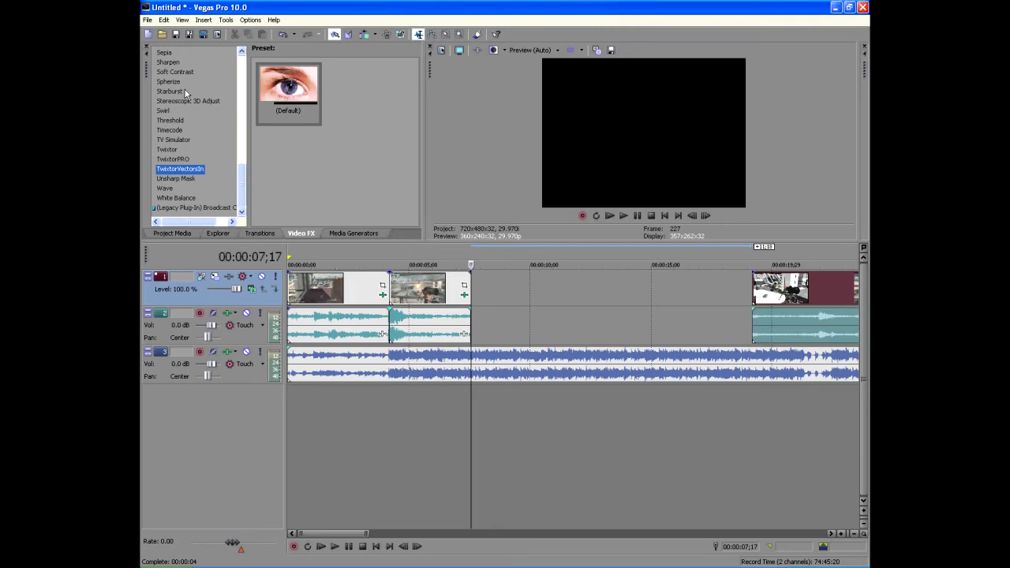
{"action": "left_click_drag", "start_coordinate": [300, 81], "coordinate": [424, 289]}
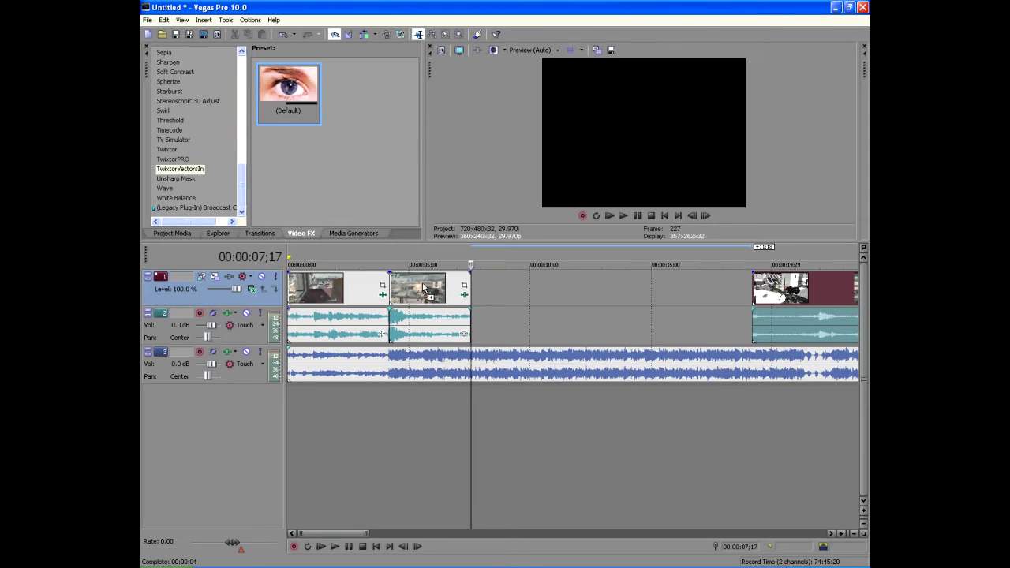
{"action": "left_click_drag", "start_coordinate": [422, 284], "coordinate": [423, 284]}
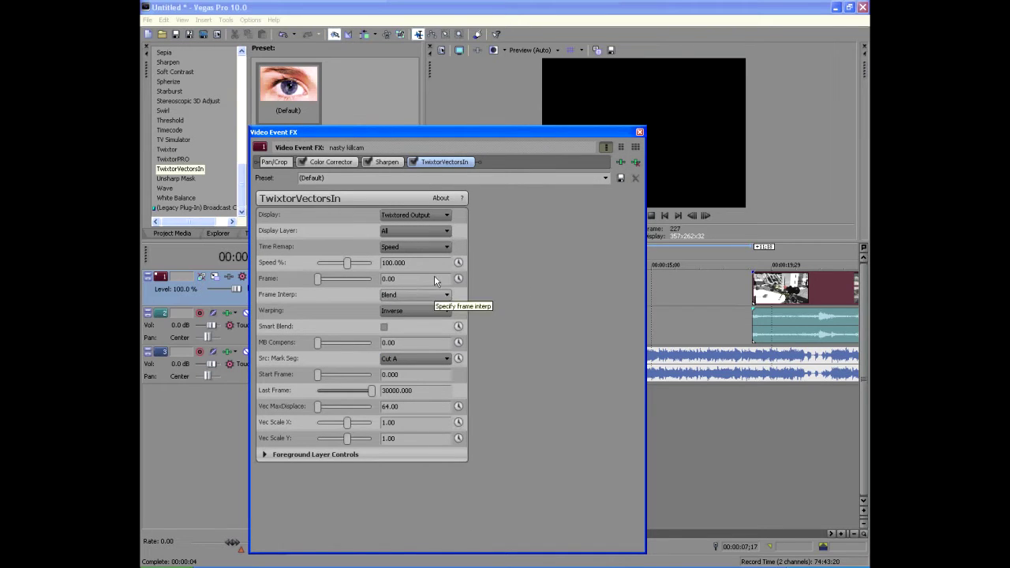
{"action": "left_click", "coordinate": [395, 263]}
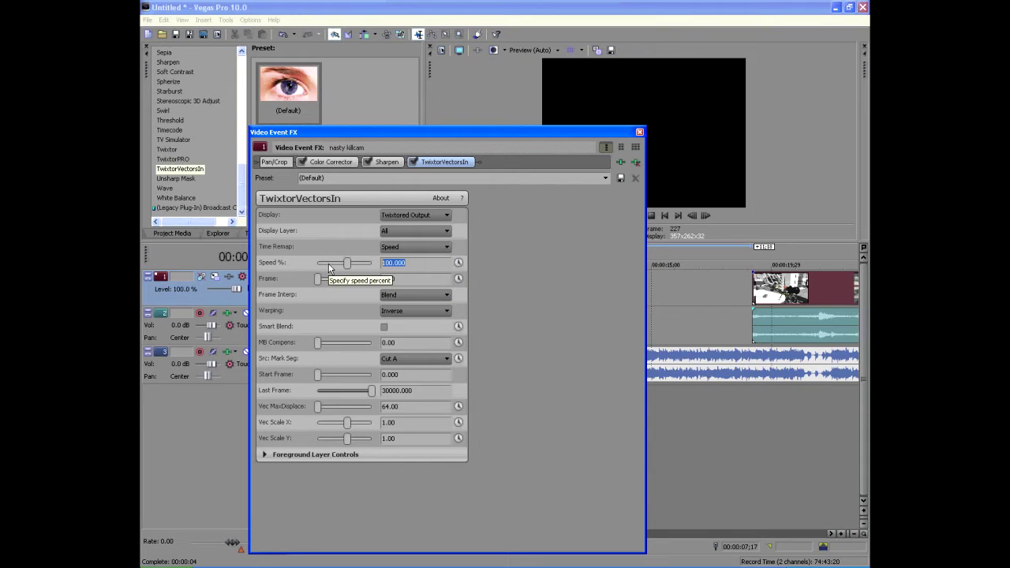
{"action": "type", "text": "20"}
{"action": "left_click", "coordinate": [639, 132]}
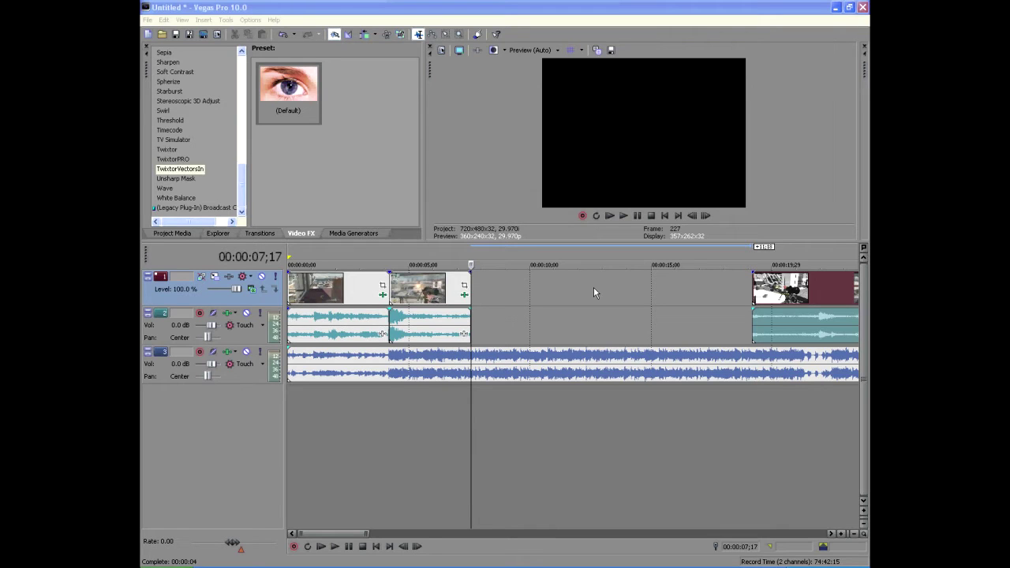
Extend the end of the middle clip to about 00:00:17;15 on the timeline.
{"action": "left_click", "coordinate": [468, 289]}
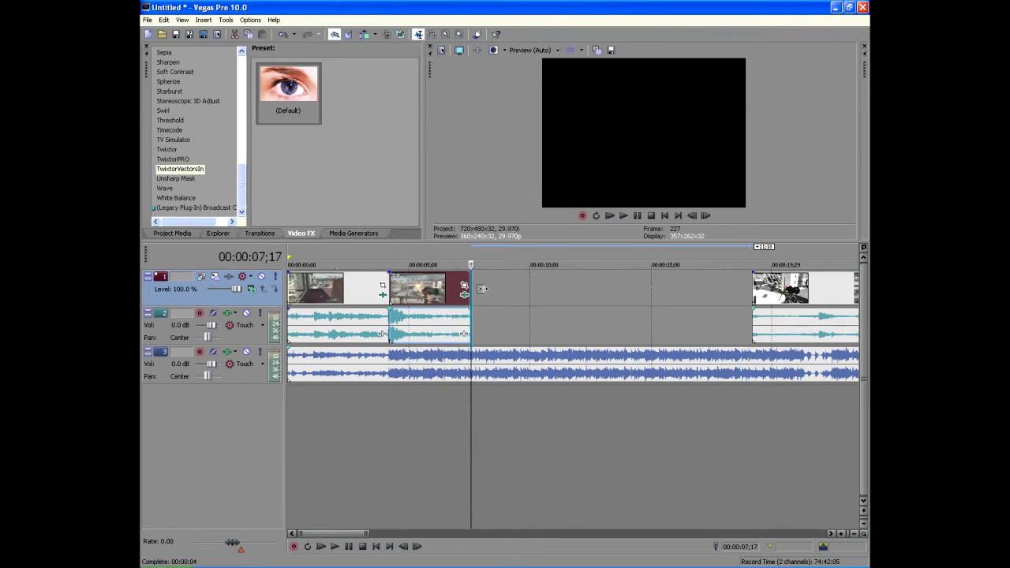
{"action": "left_click_drag", "start_coordinate": [478, 289], "coordinate": [663, 289]}
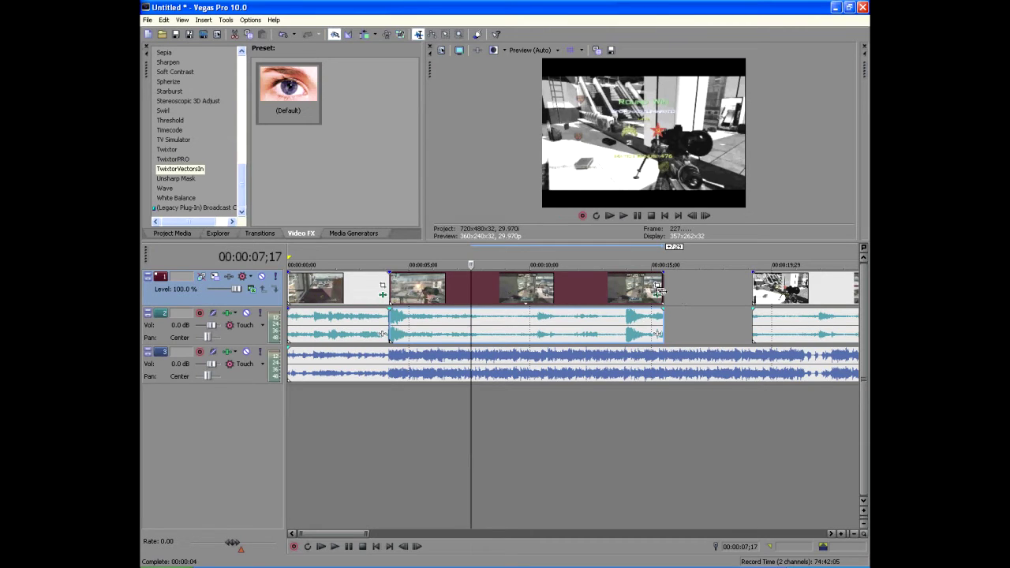
{"action": "left_click_drag", "start_coordinate": [660, 291], "coordinate": [708, 292]}
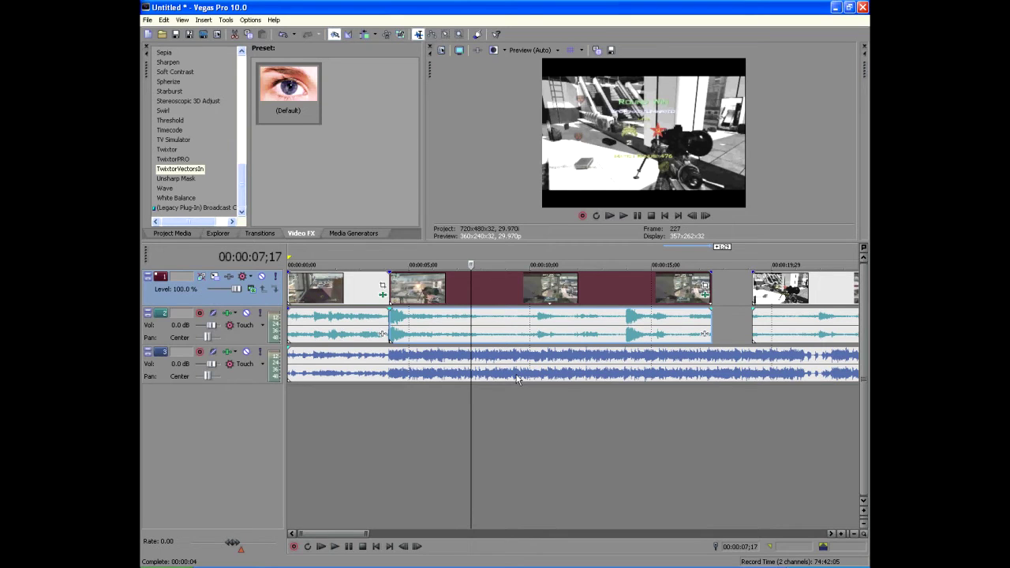
Trim the slowed middle clip to end at 00:00:16;12 and move the trailing clip directly against its end.
{"action": "left_click", "coordinate": [676, 262]}
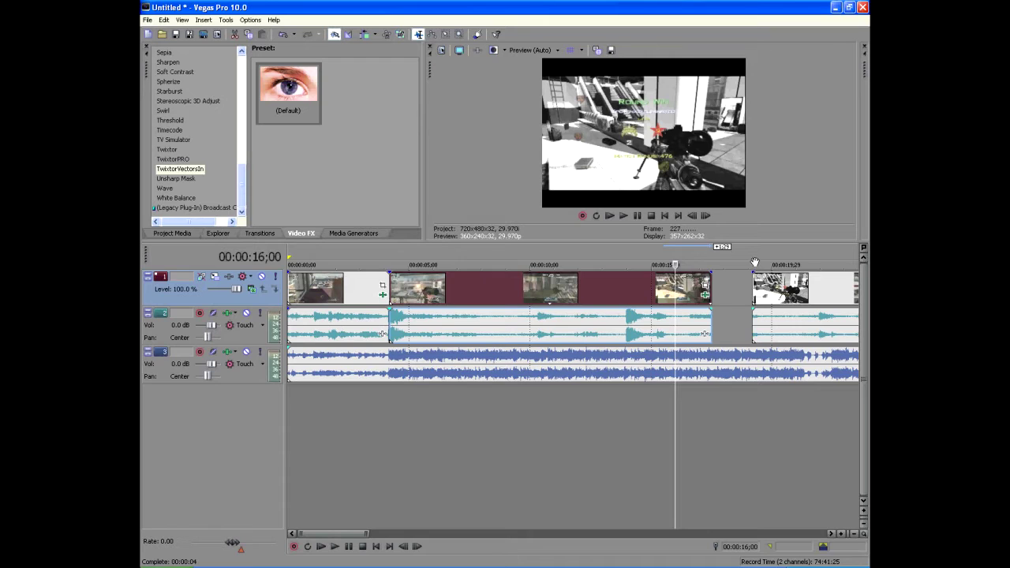
{"action": "left_click", "coordinate": [754, 262]}
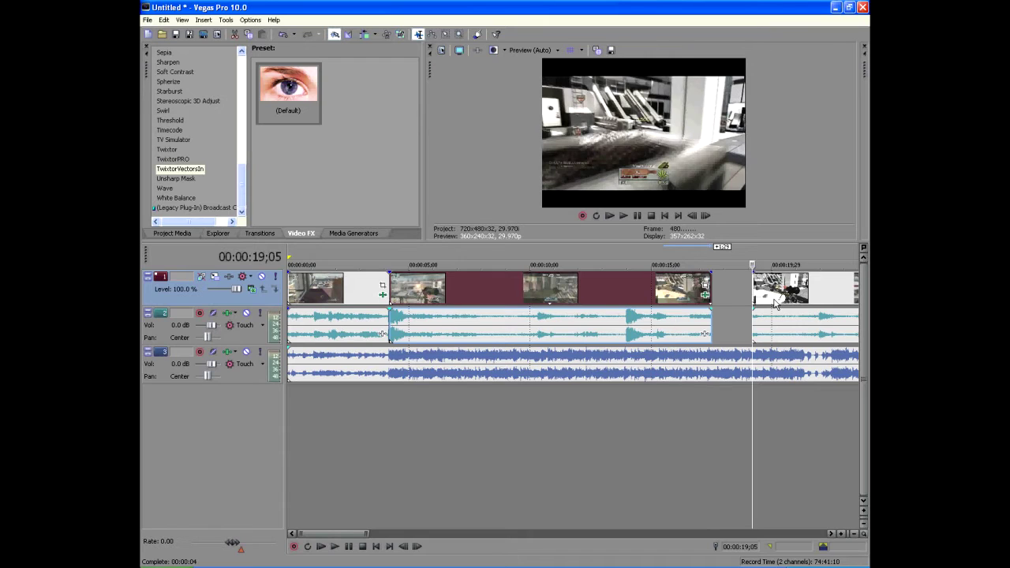
{"action": "left_click", "coordinate": [693, 258]}
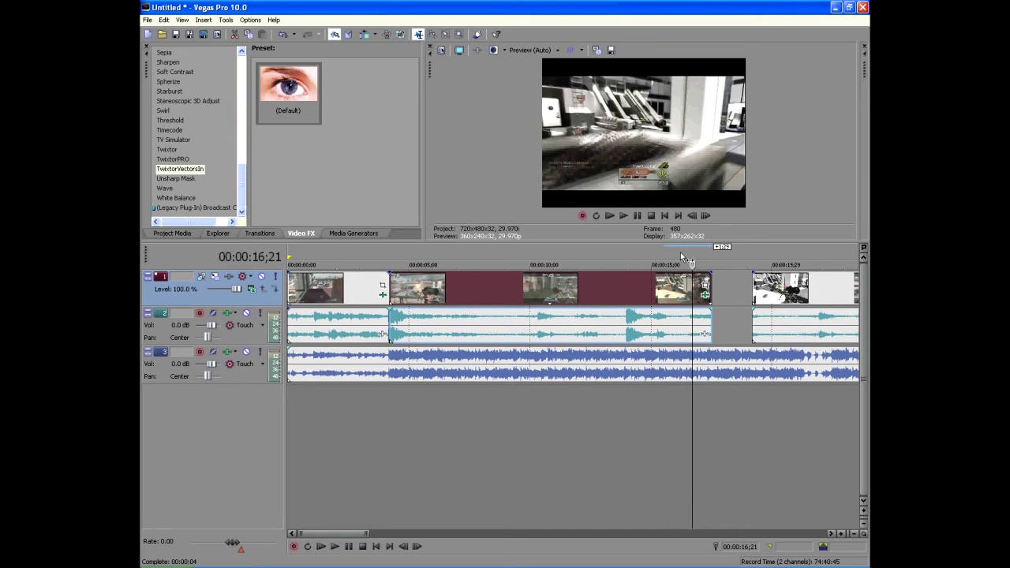
{"action": "left_click", "coordinate": [685, 261]}
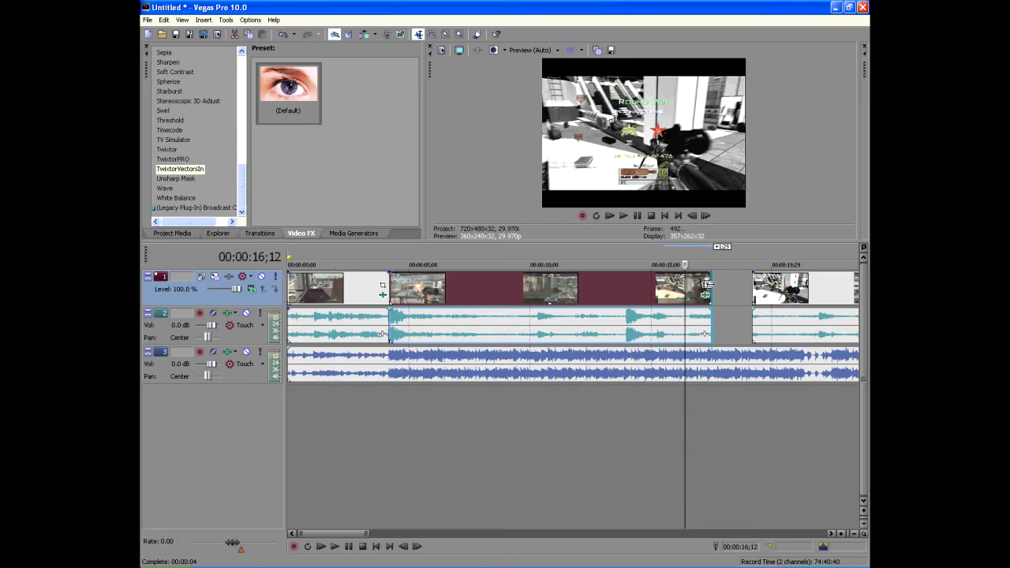
{"action": "left_click_drag", "start_coordinate": [708, 284], "coordinate": [678, 294]}
{"action": "left_click_drag", "start_coordinate": [677, 334], "coordinate": [709, 296]}
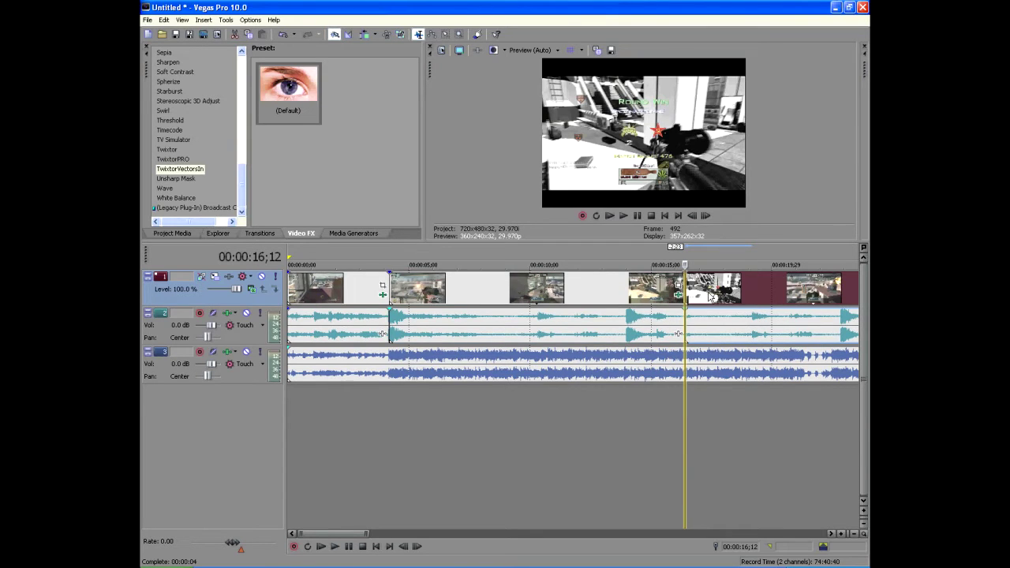
Insert one audio track and three video tracks into the project.
{"action": "right_click", "coordinate": [451, 415]}
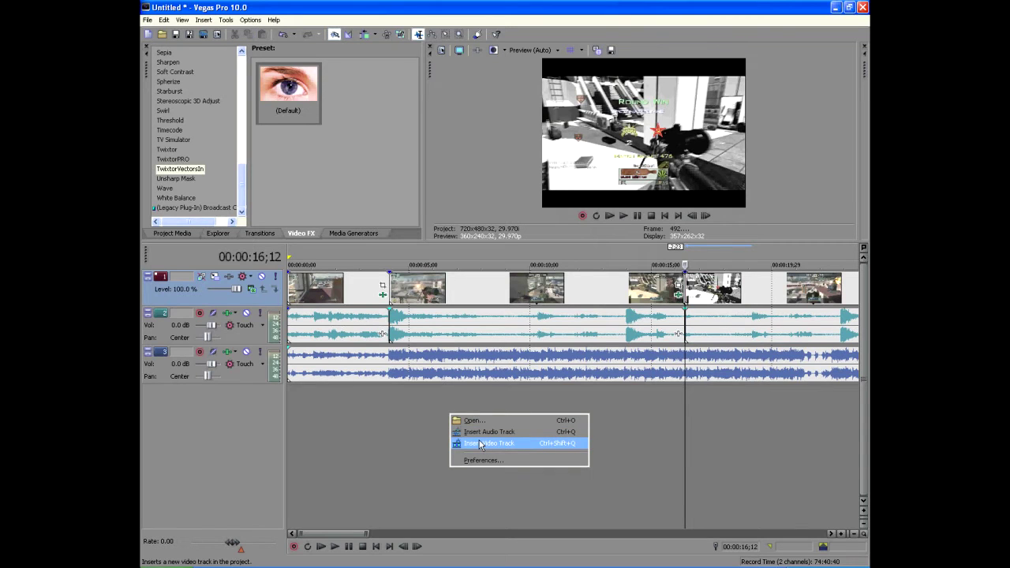
{"action": "left_click", "coordinate": [490, 431]}
{"action": "key", "text": "ctrl+shift+q"}
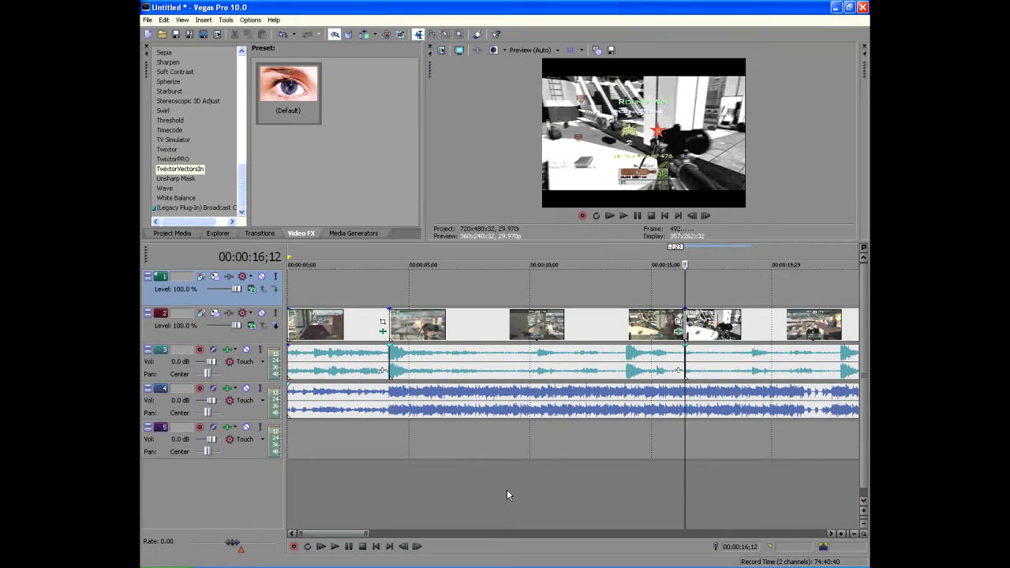
{"action": "key", "text": "ctrl+shift+q"}
{"action": "right_click", "coordinate": [530, 527]}
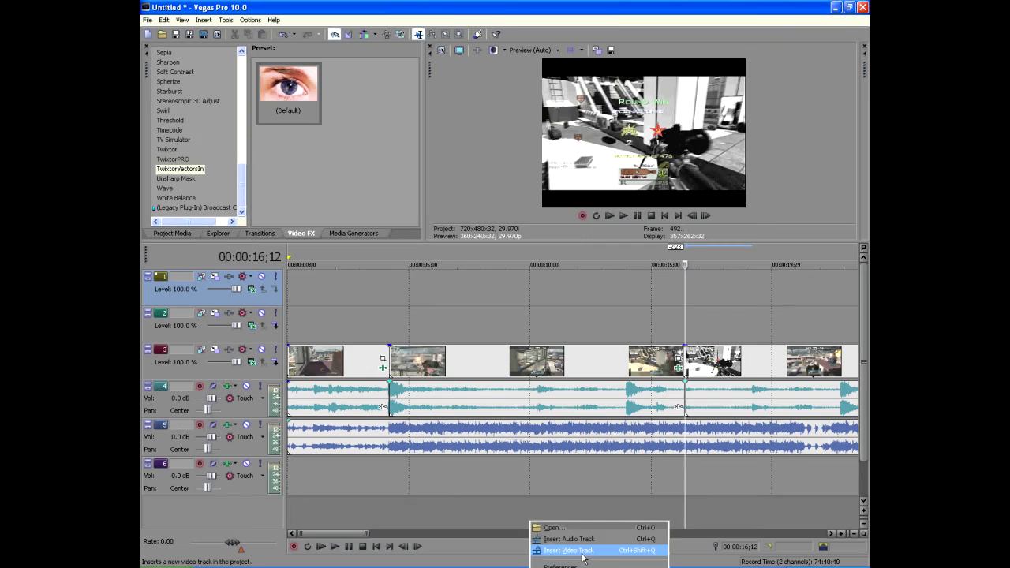
{"action": "left_click", "coordinate": [568, 551]}
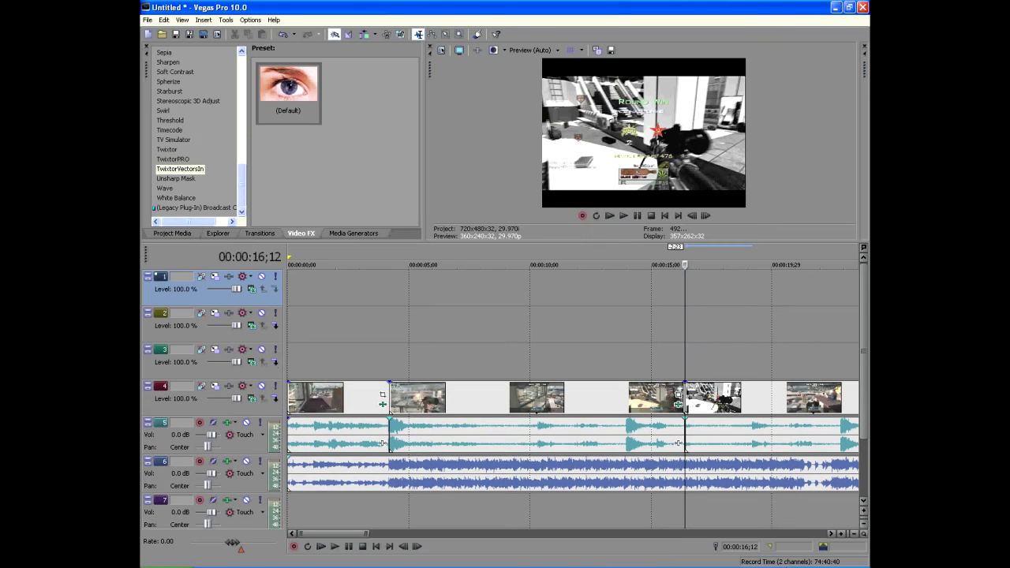
Move the first clip's audio down to the empty audio track below the music, keeping its start time.
{"action": "left_click", "coordinate": [339, 481]}
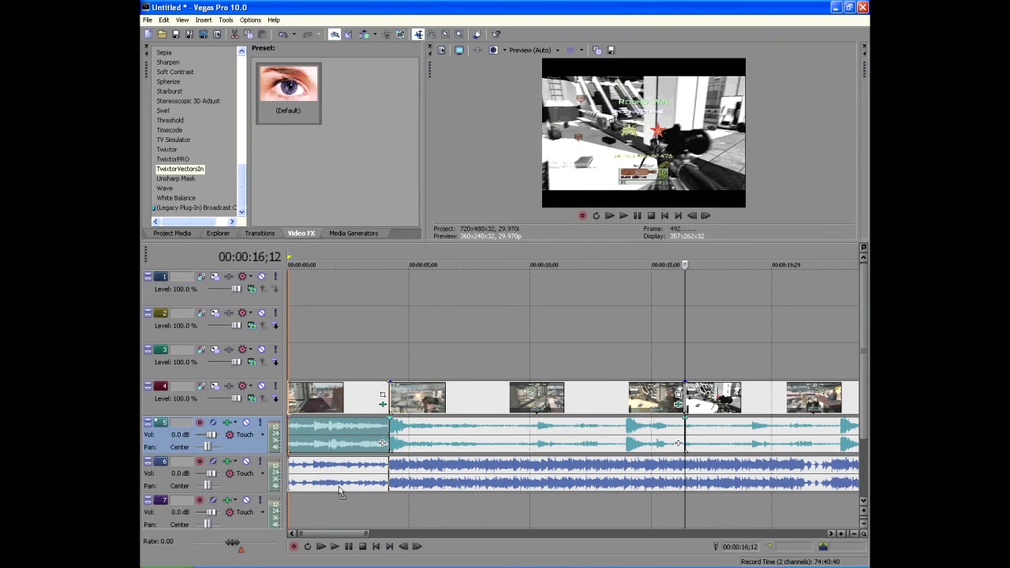
{"action": "left_click_drag", "start_coordinate": [339, 489], "coordinate": [340, 521]}
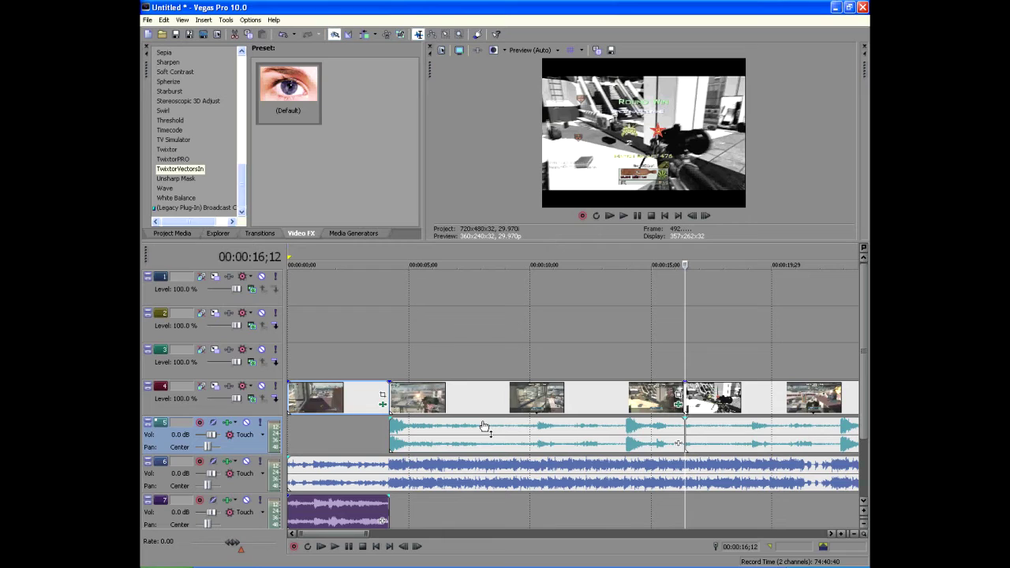
Move the middle clip's audio down to the audio track below the music and mute that track.
{"action": "left_click_drag", "start_coordinate": [485, 427], "coordinate": [470, 499]}
{"action": "left_click", "coordinate": [246, 501]}
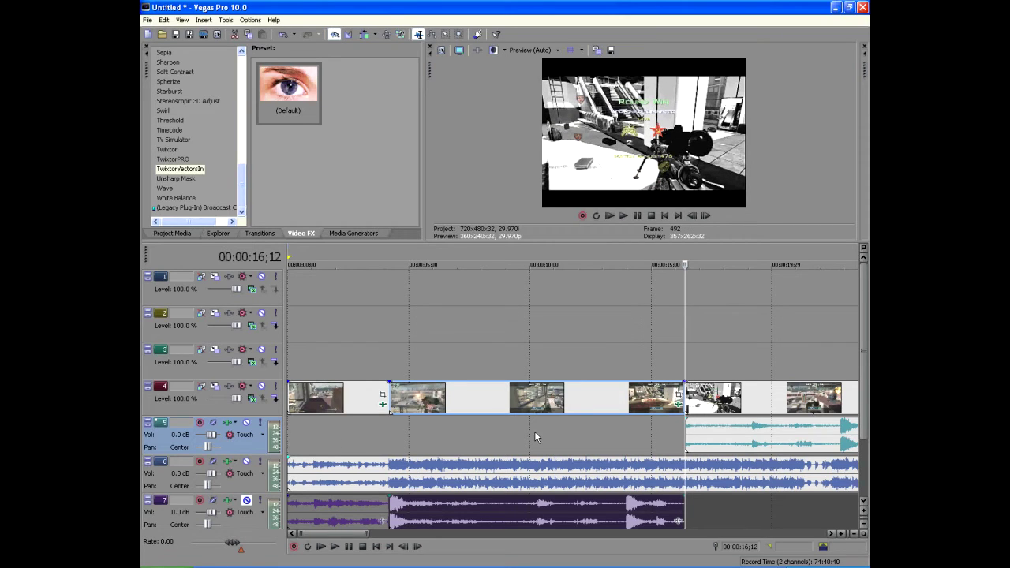
{"action": "left_click_drag", "start_coordinate": [355, 534], "coordinate": [376, 538]}
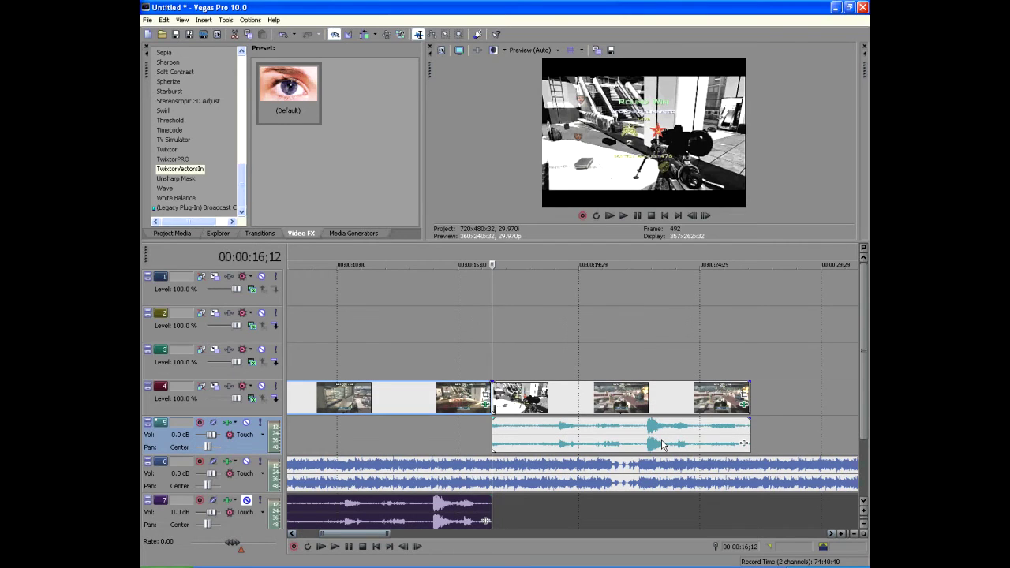
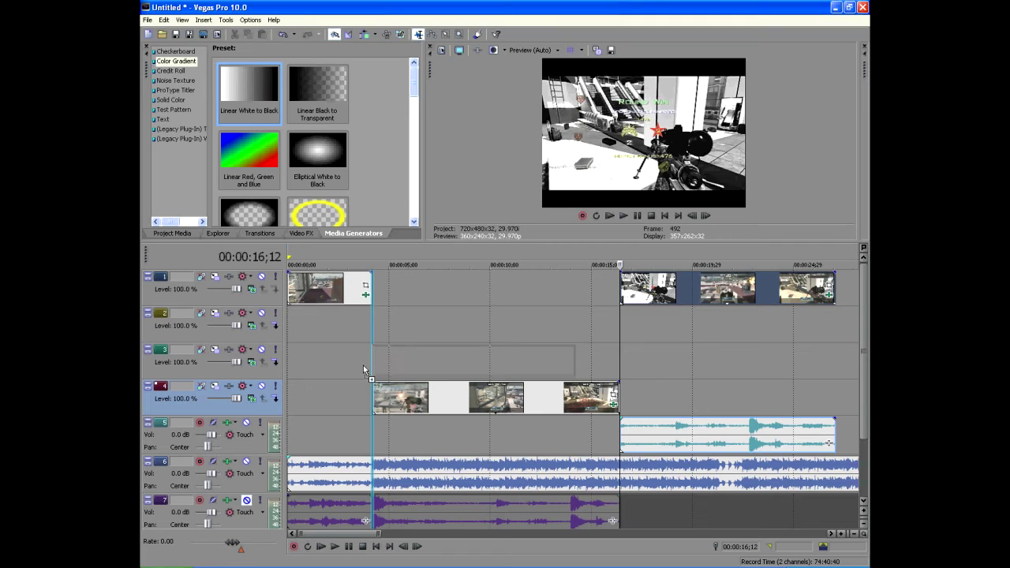
Add a linear color gradient on track 3 above the middle clip, colored green to magenta, and extend it to the clip's end.
{"action": "left_click_drag", "start_coordinate": [365, 368], "coordinate": [365, 368]}
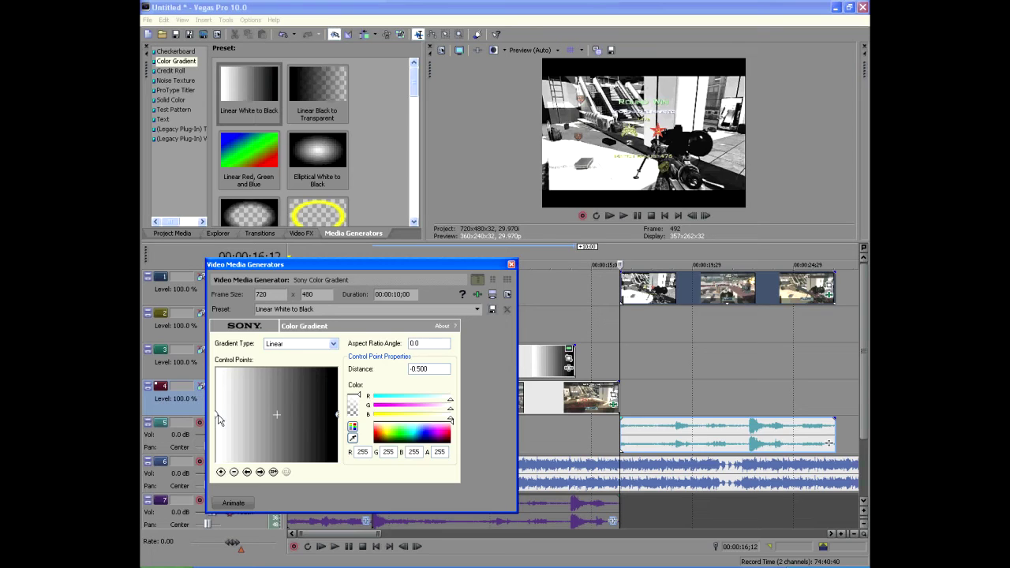
{"action": "left_click", "coordinate": [400, 435]}
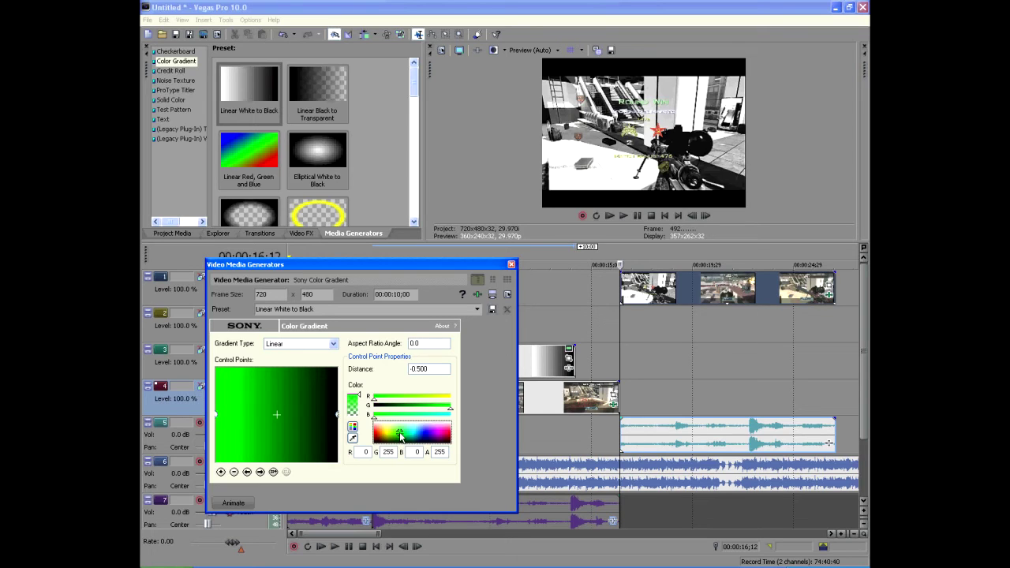
{"action": "left_click", "coordinate": [338, 414]}
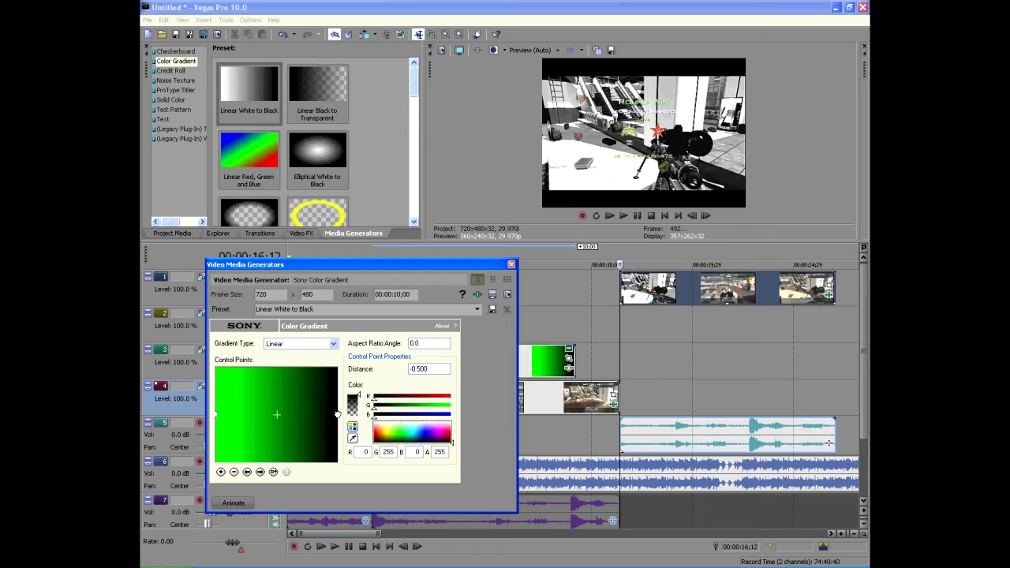
{"action": "left_click", "coordinate": [439, 434]}
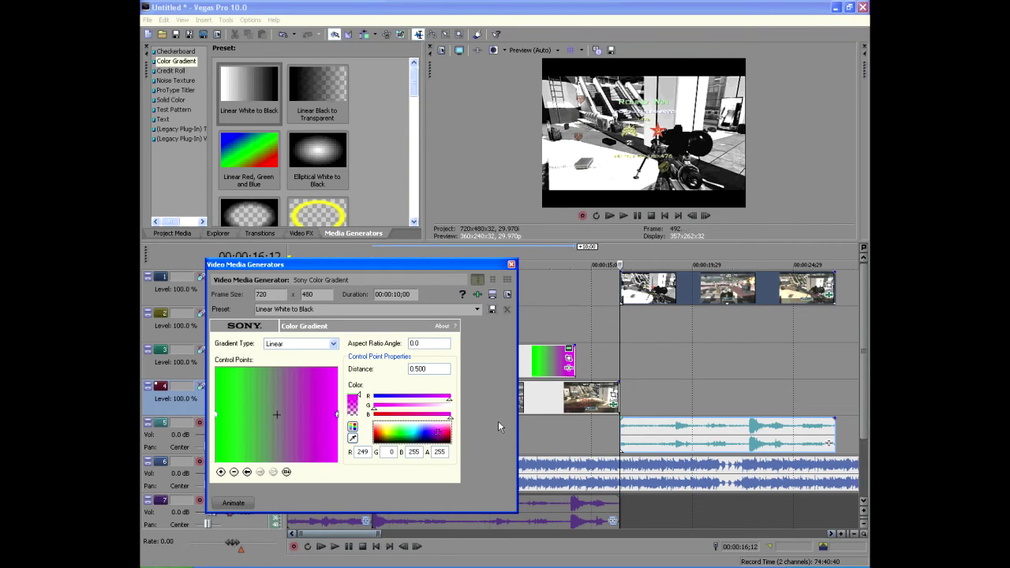
{"action": "left_click", "coordinate": [511, 264]}
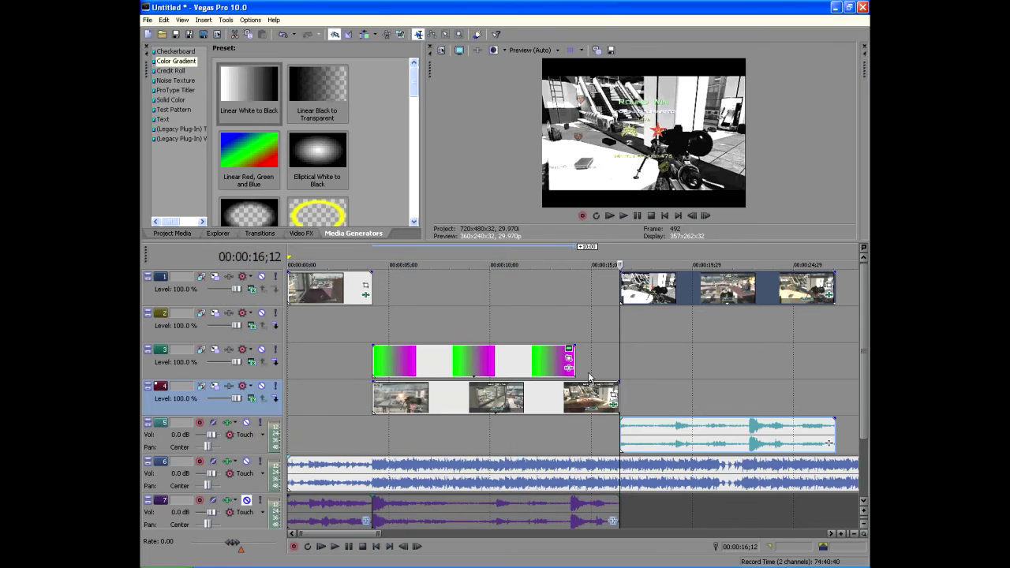
{"action": "left_click_drag", "start_coordinate": [575, 359], "coordinate": [618, 357]}
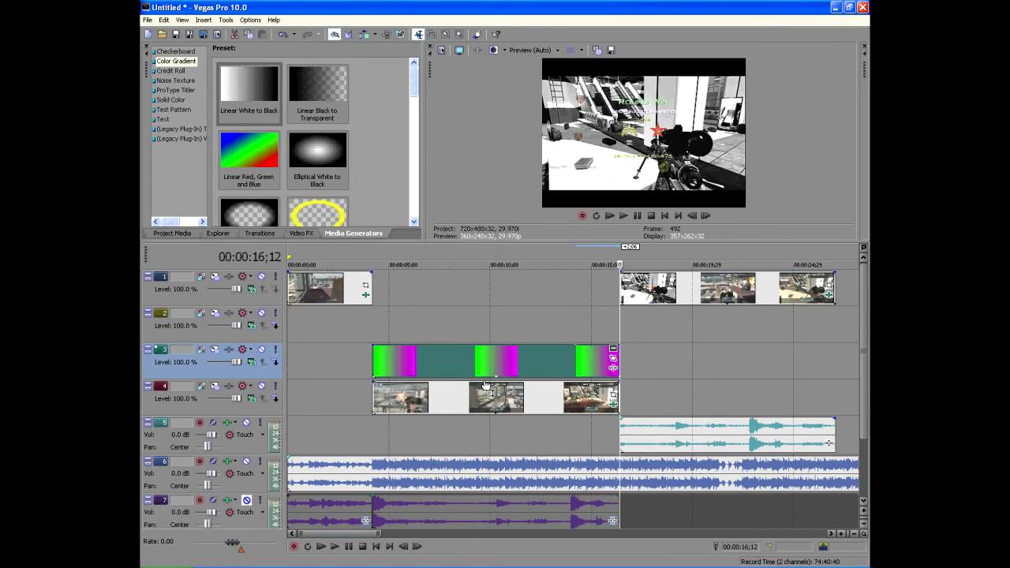
Add a second linear gradient on track 2 above the middle clip, turn it vertical, and color its lower point yellow (201, 197, 0).
{"action": "mouse_move", "coordinate": [237, 91]}
{"action": "left_mouse_down"}
{"action": "mouse_move", "coordinate": [389, 320]}
{"action": "mouse_move", "coordinate": [379, 334]}
{"action": "mouse_move", "coordinate": [486, 353]}
{"action": "mouse_move", "coordinate": [466, 332]}
{"action": "left_mouse_up"}
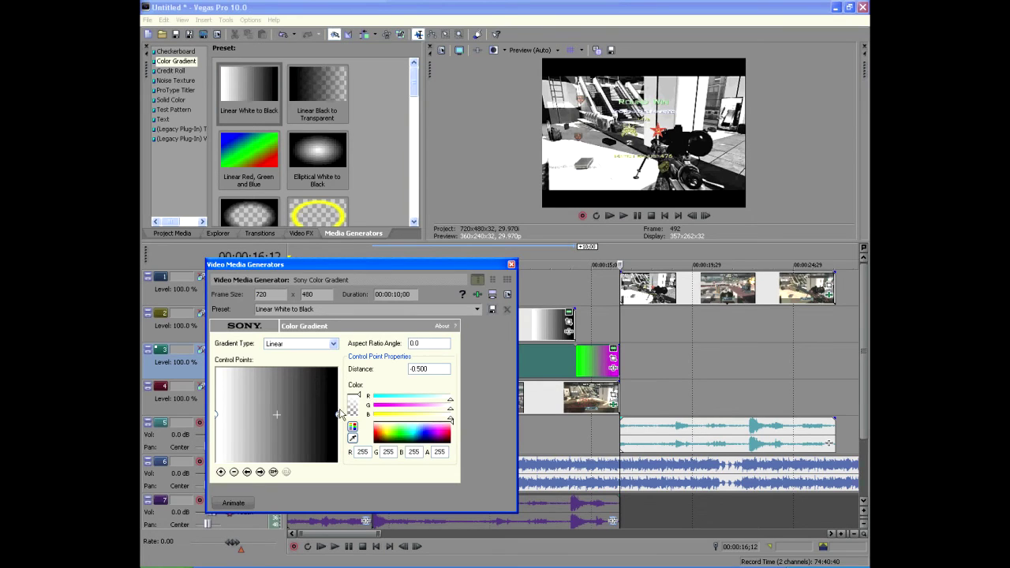
{"action": "left_click_drag", "start_coordinate": [336, 414], "coordinate": [275, 461]}
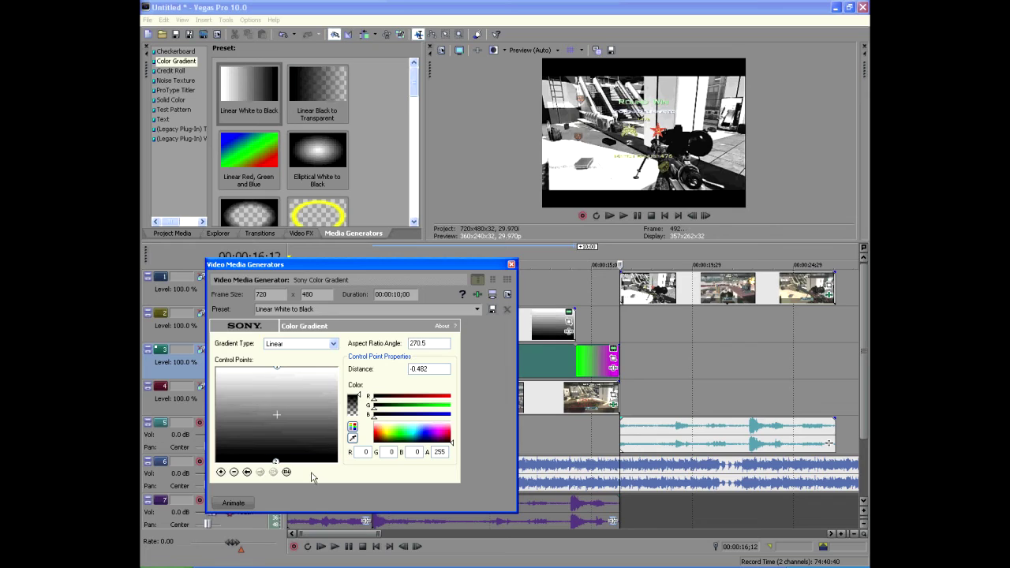
{"action": "left_click", "coordinate": [386, 434]}
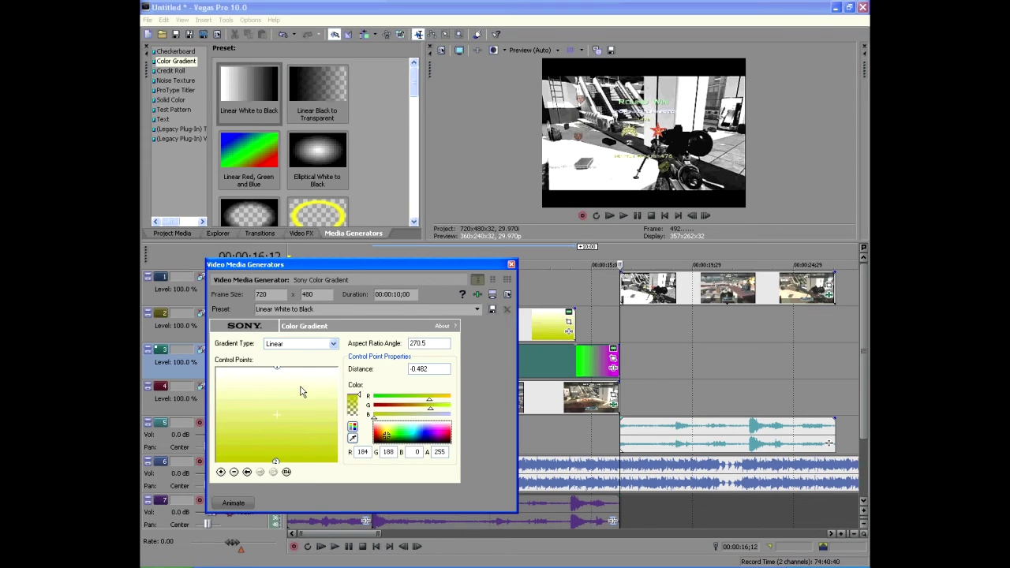
{"action": "left_click", "coordinate": [386, 431]}
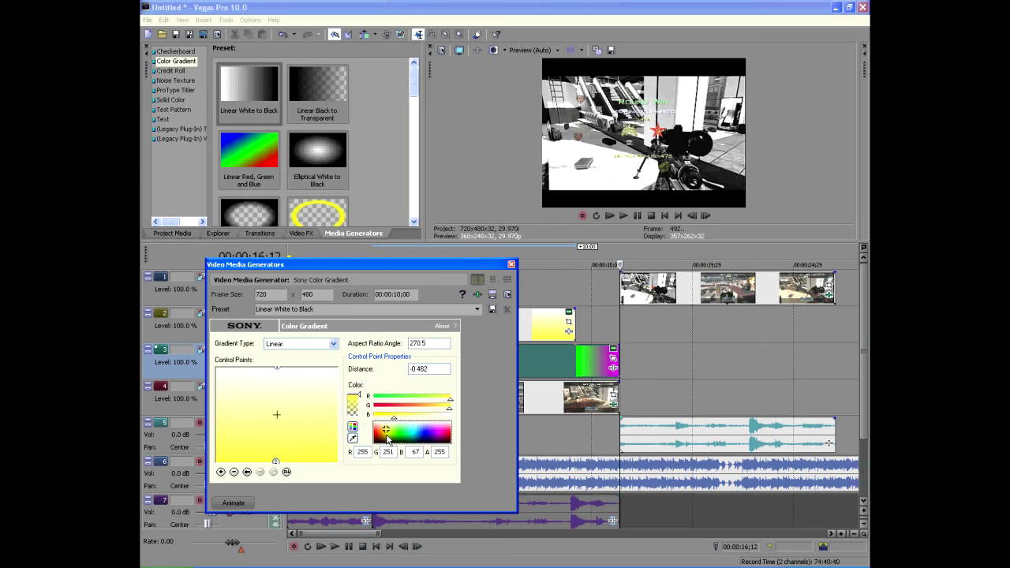
{"action": "left_click", "coordinate": [386, 434]}
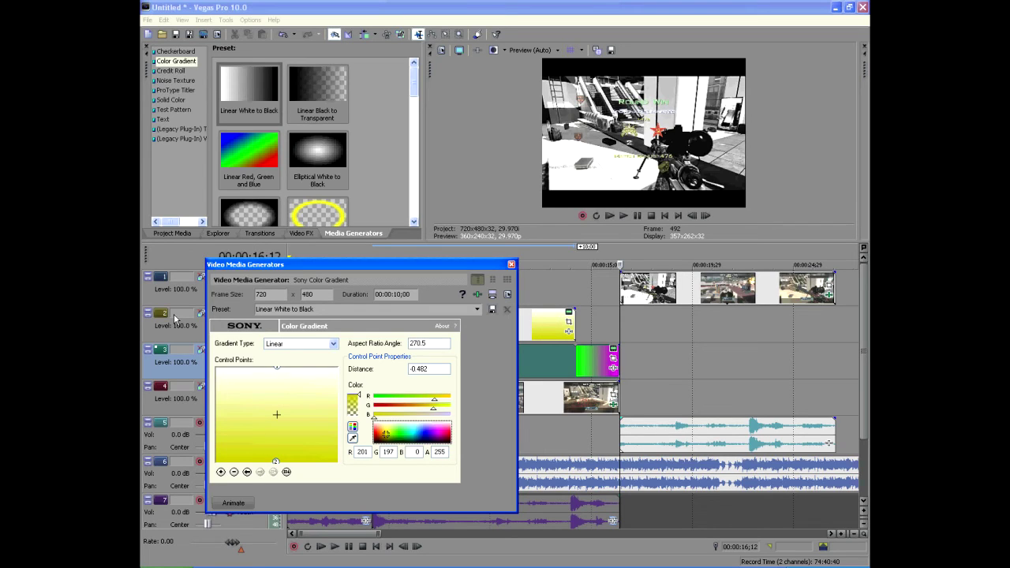
Color the vertical gradient's upper point blue (25, 0, 188) and extend the gradient to the middle clip's end.
{"action": "left_click", "coordinate": [277, 368]}
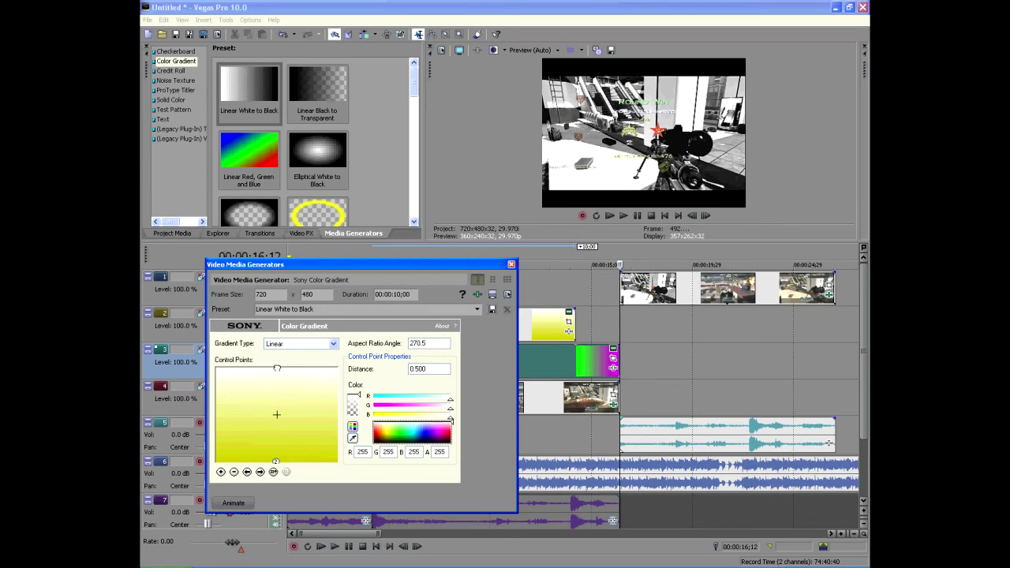
{"action": "left_click", "coordinate": [426, 436]}
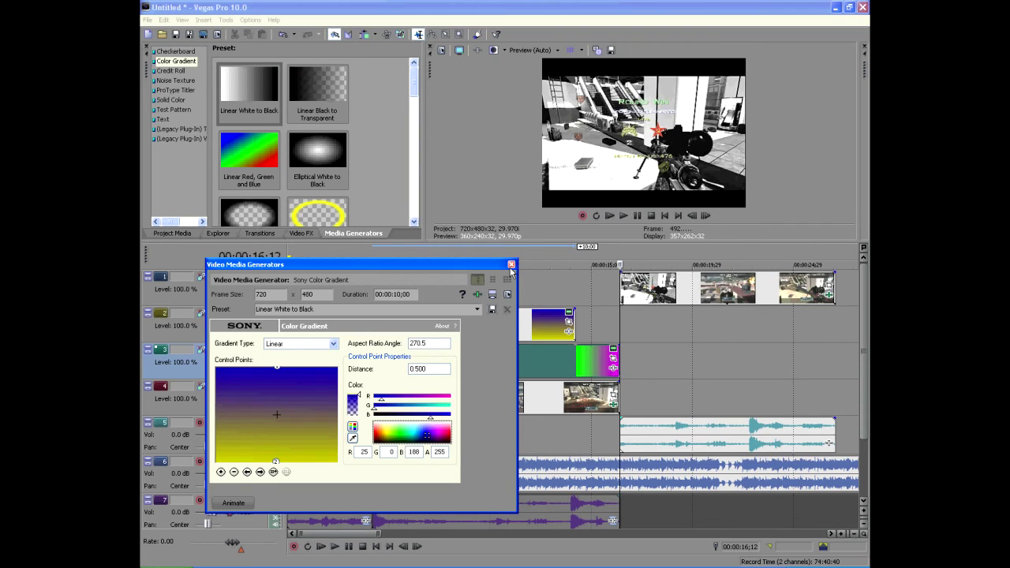
{"action": "left_click", "coordinate": [512, 265]}
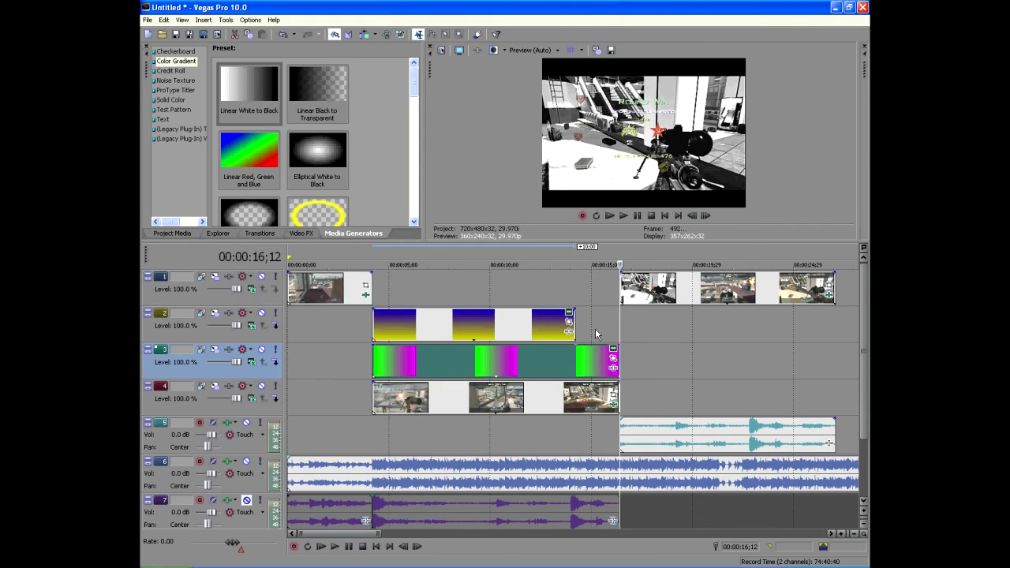
{"action": "left_click_drag", "start_coordinate": [576, 331], "coordinate": [620, 332]}
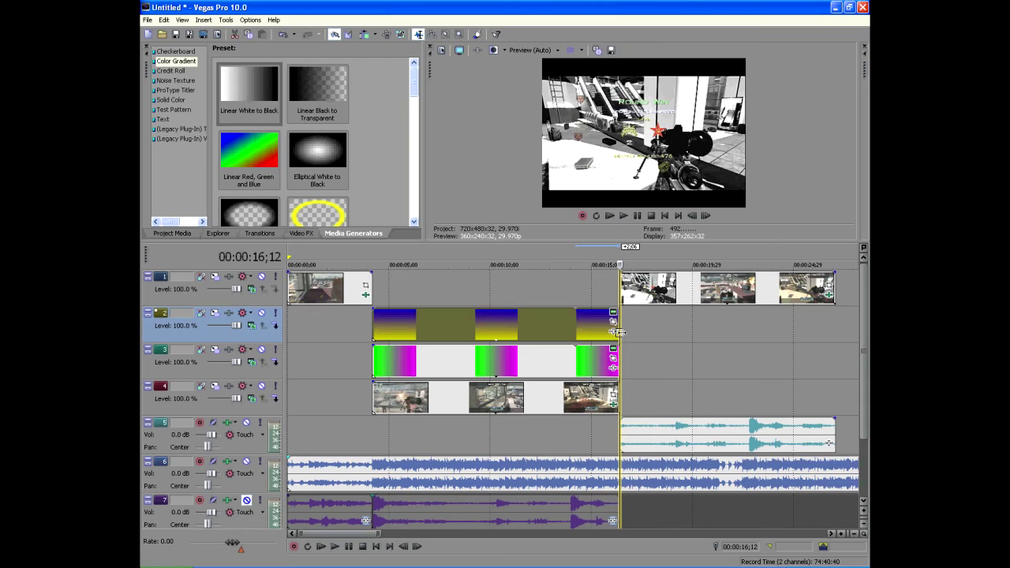
Set the compositing mode of both gradient tracks, 2 and 3, to Overlay.
{"action": "left_click", "coordinate": [464, 261]}
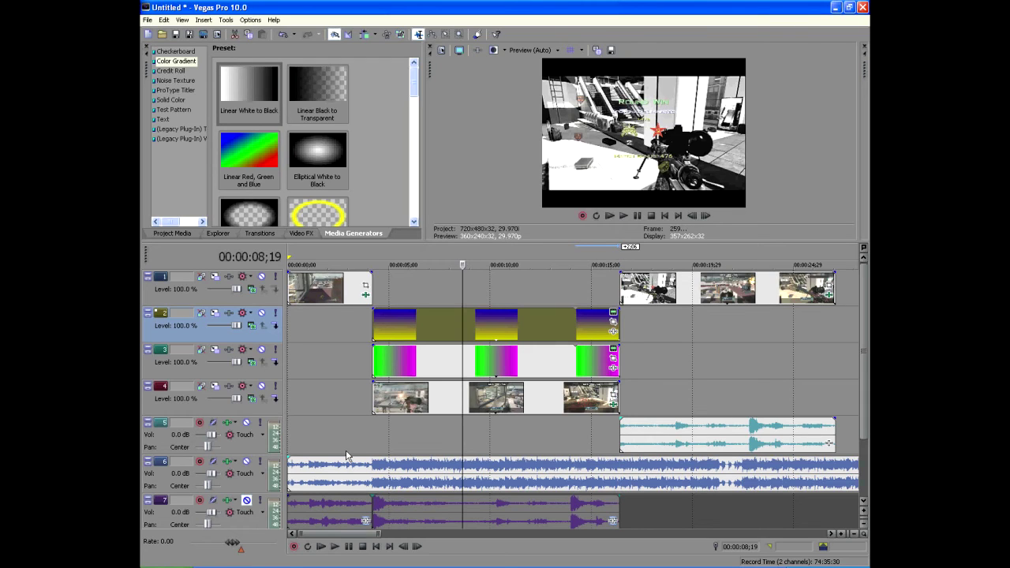
{"action": "left_click", "coordinate": [252, 326]}
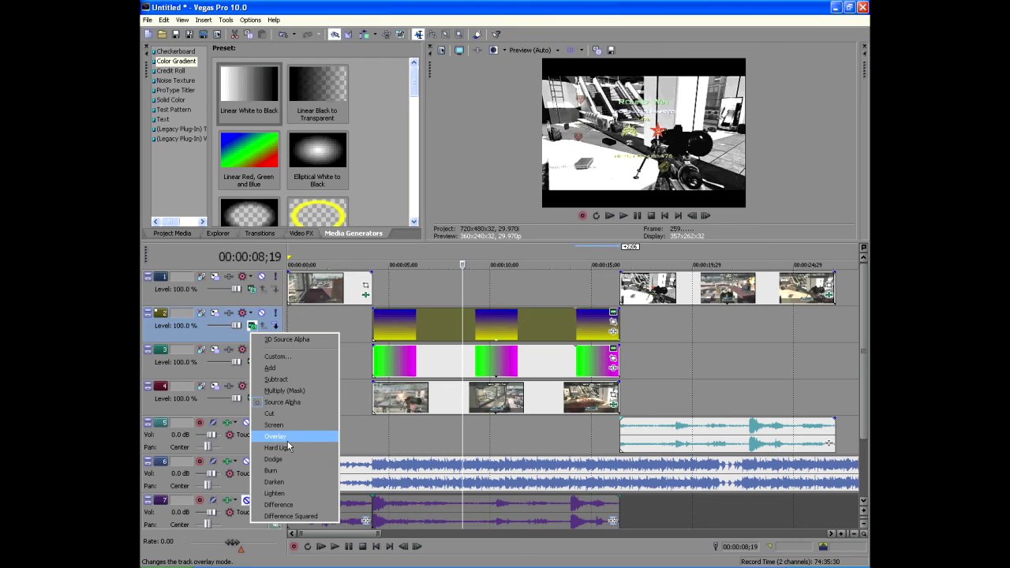
{"action": "left_click", "coordinate": [287, 438]}
{"action": "left_click", "coordinate": [252, 363]}
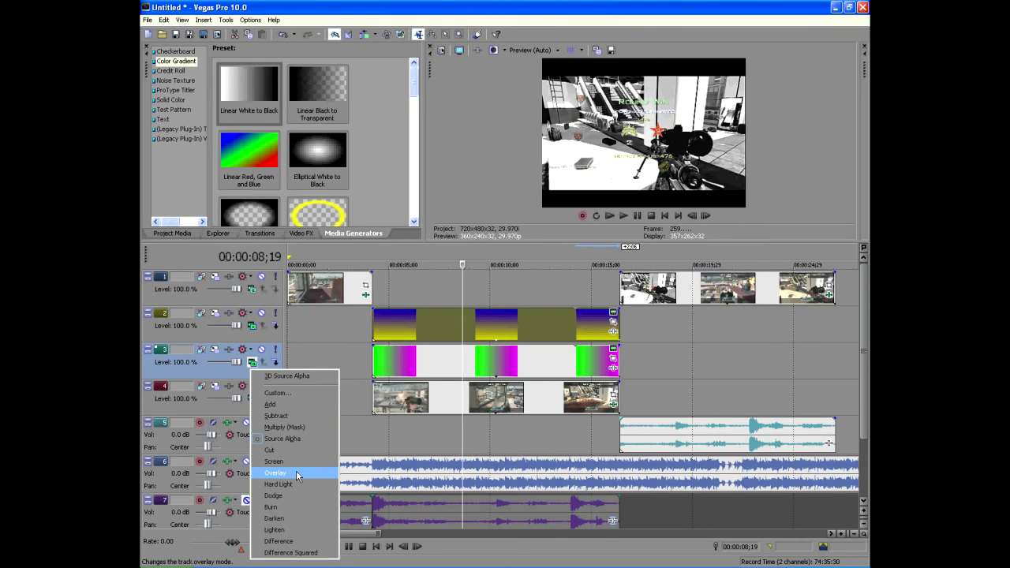
{"action": "left_click", "coordinate": [297, 473]}
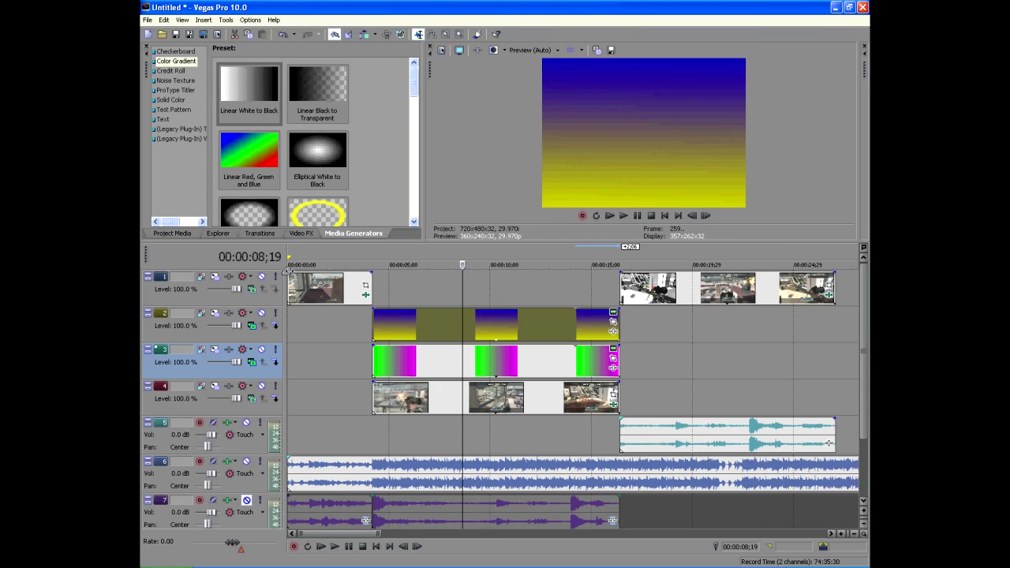
Add a short fade-in to the start of the music.
{"action": "left_click", "coordinate": [292, 460]}
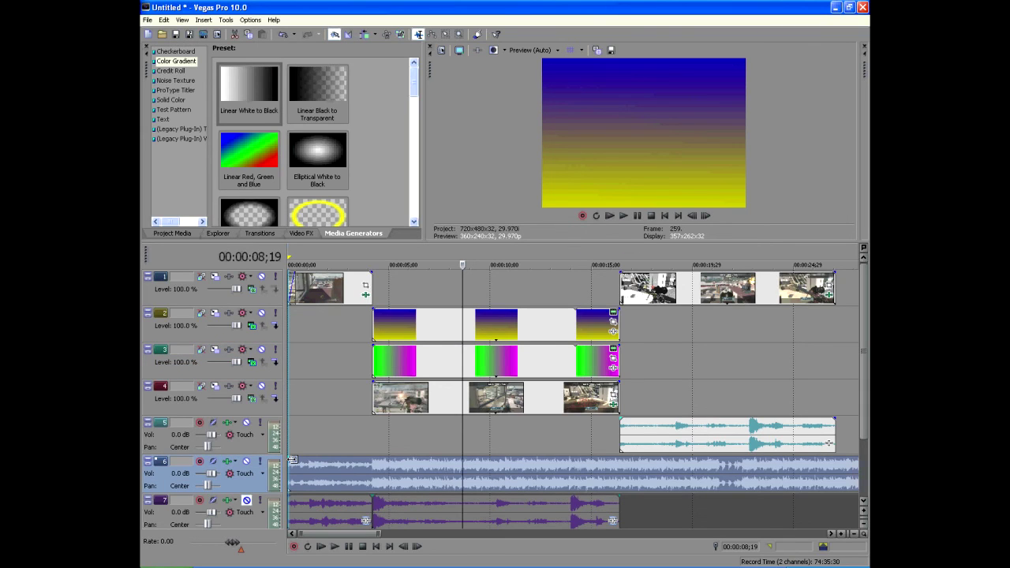
{"action": "left_click_drag", "start_coordinate": [292, 460], "coordinate": [297, 457]}
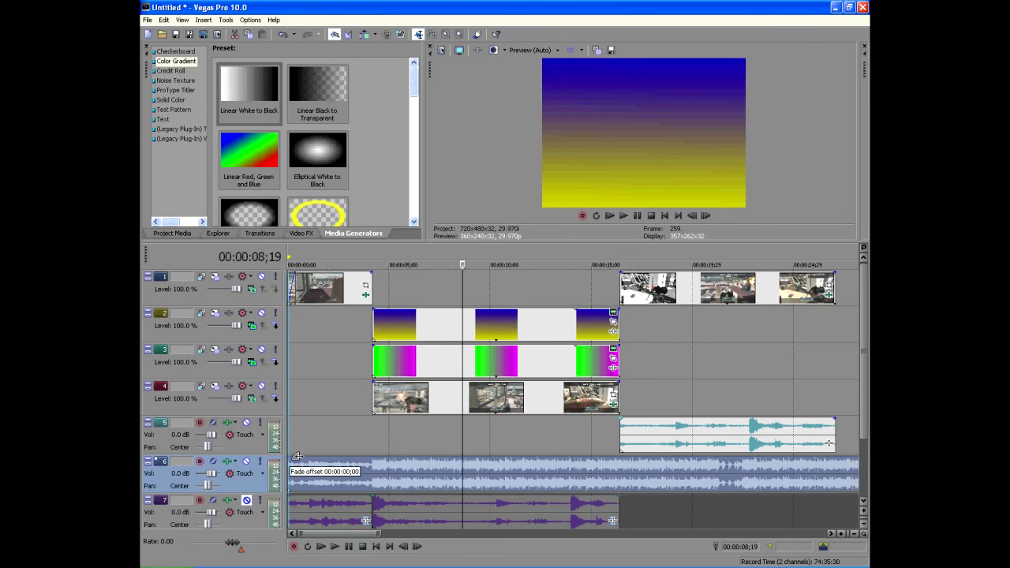
Split the music at 00:00:27;24, just past the last clip, and delete the remainder.
{"action": "scroll", "coordinate": [514, 481], "scroll_direction": "right", "scroll_amount": 5}
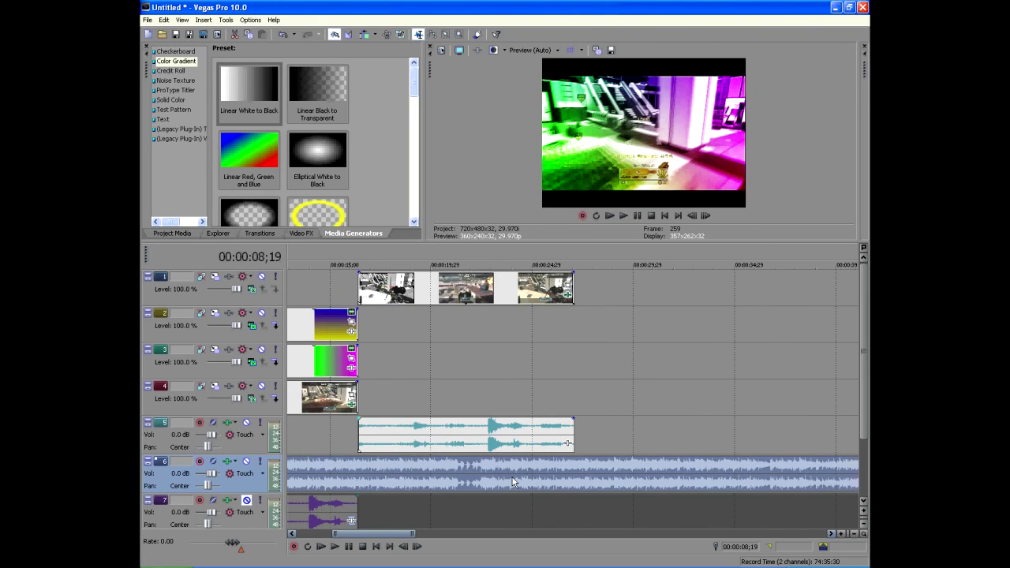
{"action": "left_click", "coordinate": [589, 254]}
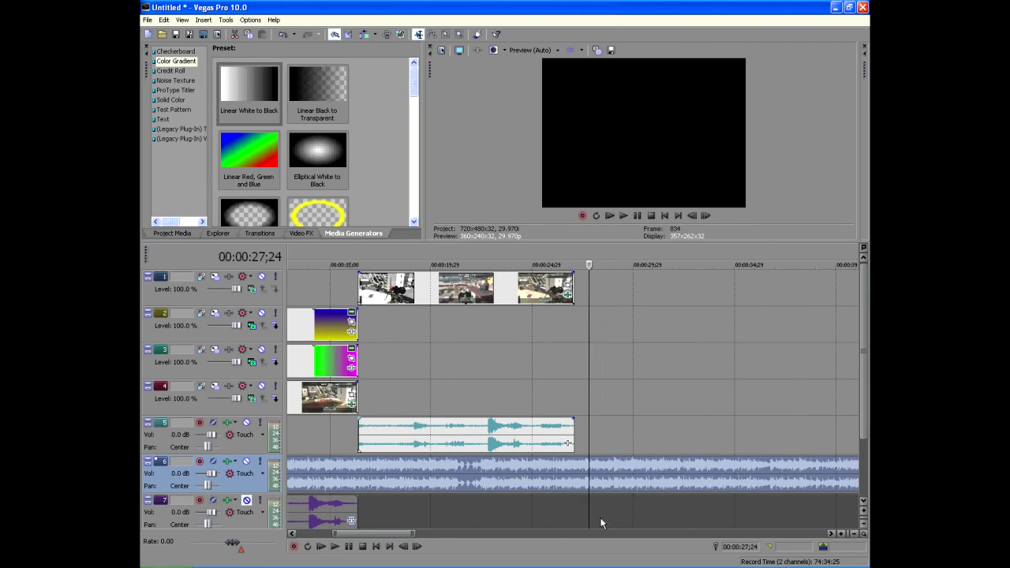
{"action": "key", "text": "s"}
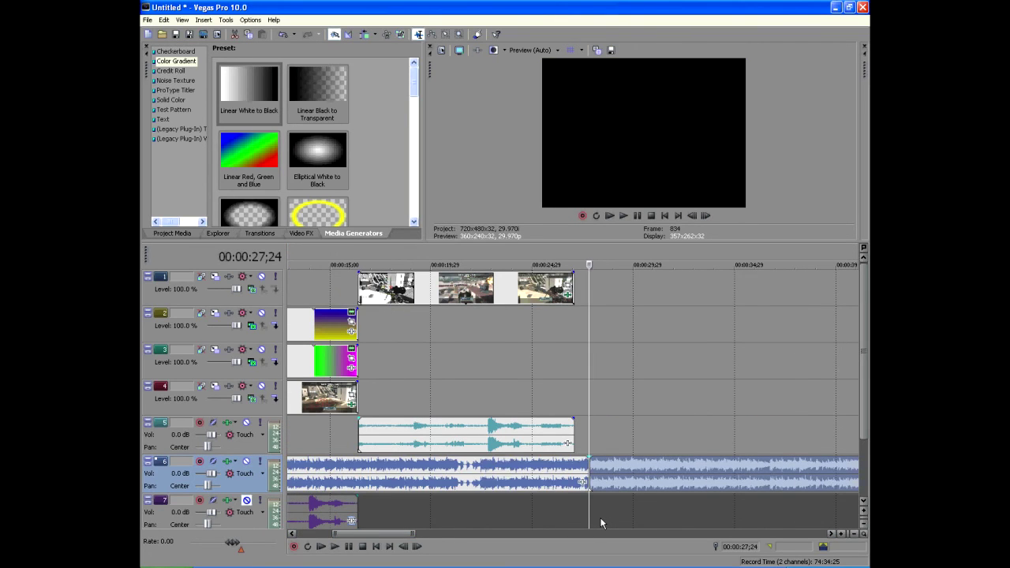
{"action": "right_click", "coordinate": [626, 487]}
{"action": "left_click", "coordinate": [652, 344]}
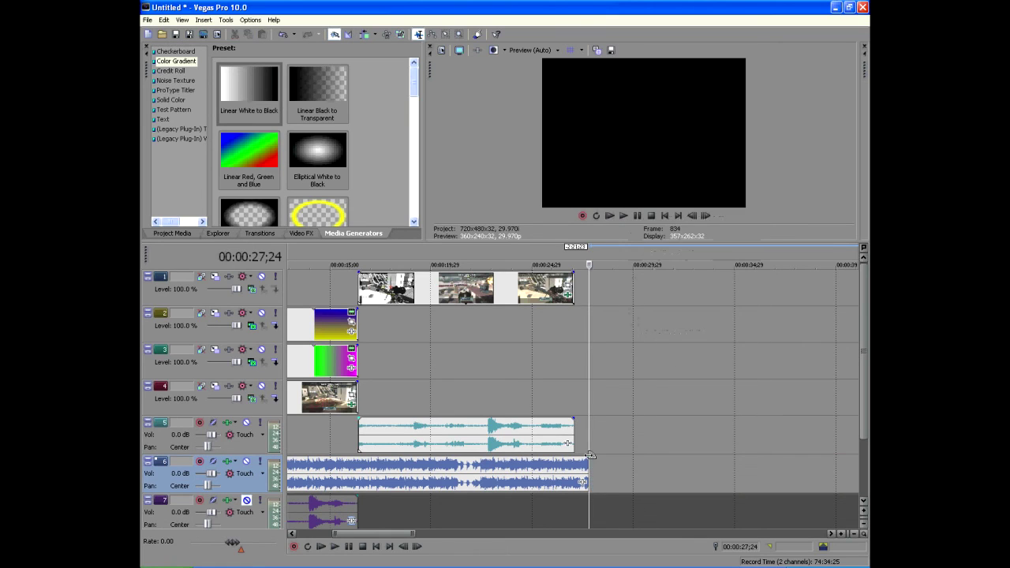
Add short fade-outs to the end of the music and the end of the last video clip.
{"action": "left_click_drag", "start_coordinate": [583, 456], "coordinate": [574, 456]}
{"action": "left_click_drag", "start_coordinate": [573, 273], "coordinate": [566, 278]}
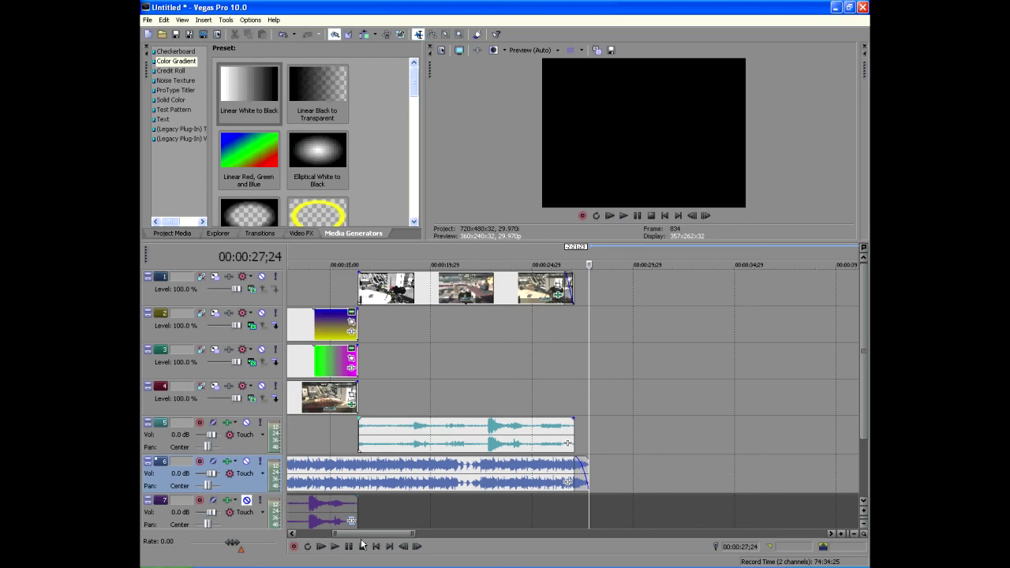
Place the playhead at 00:00:06;23 in the gradient section and fit the whole edit in the timeline view.
{"action": "left_click_drag", "start_coordinate": [362, 534], "coordinate": [320, 534]}
{"action": "left_click", "coordinate": [426, 265]}
{"action": "left_click_drag", "start_coordinate": [380, 533], "coordinate": [466, 533]}
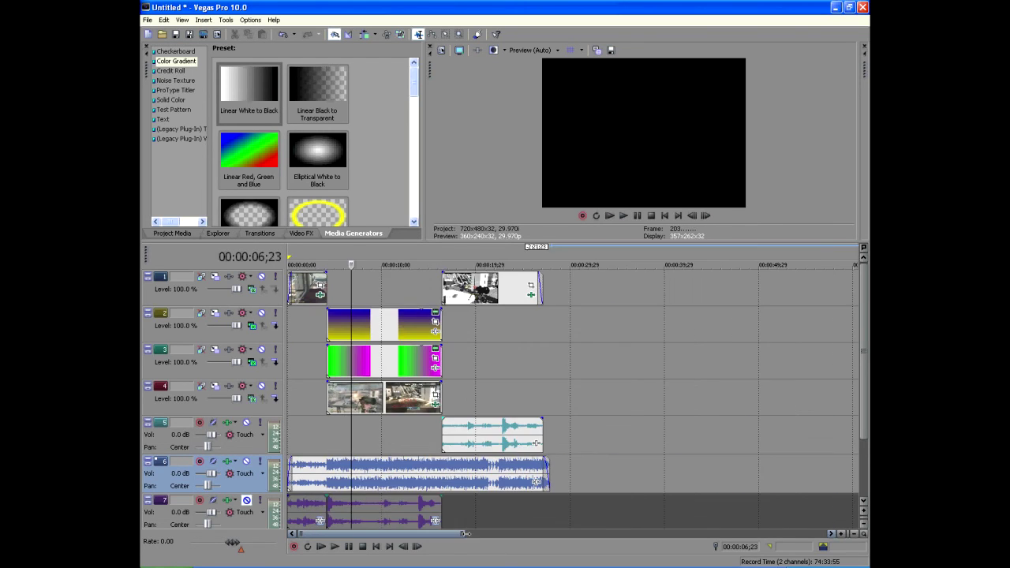